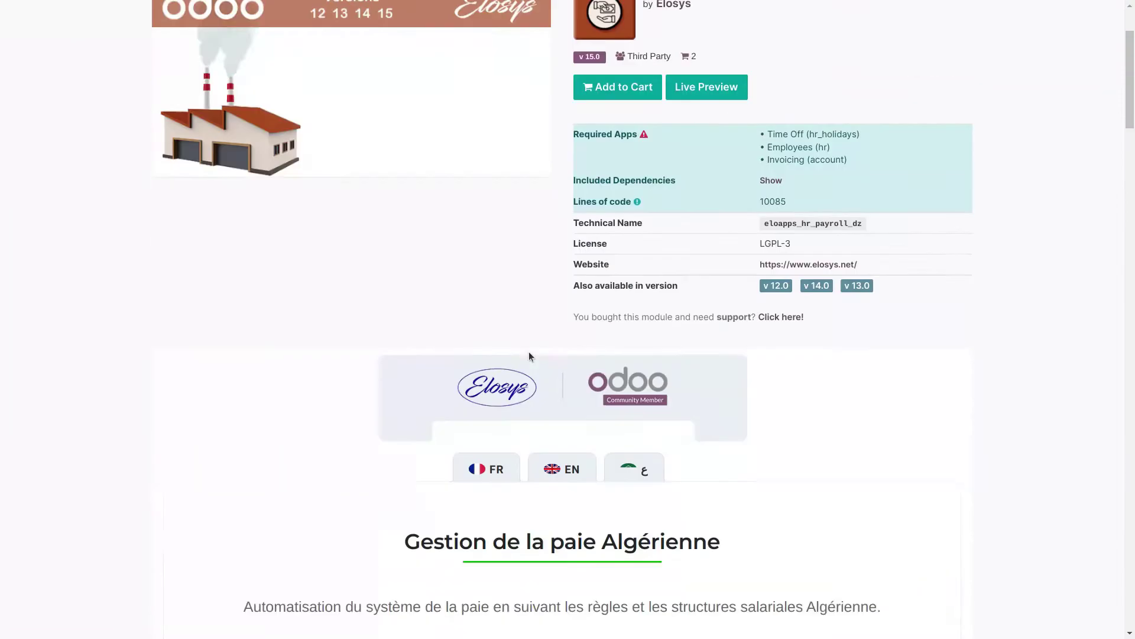
Search the Elosys online shop for "paie" and open the Paie - Algérie product page.
scroll(528, 356, "up", 7)
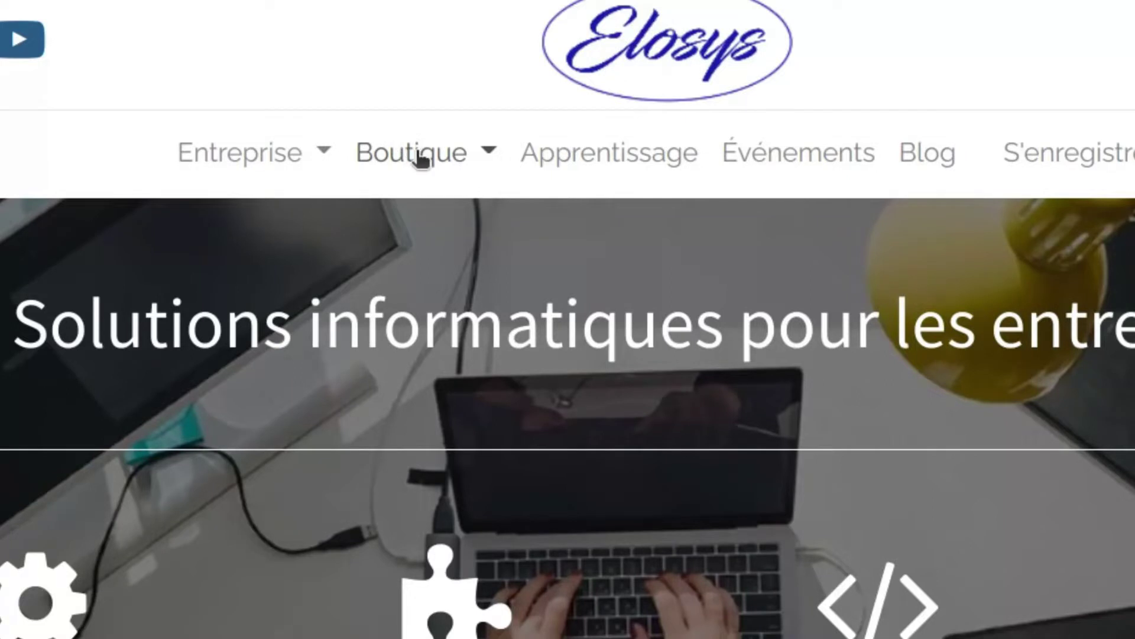
left_click(421, 158)
left_click(61, 394)
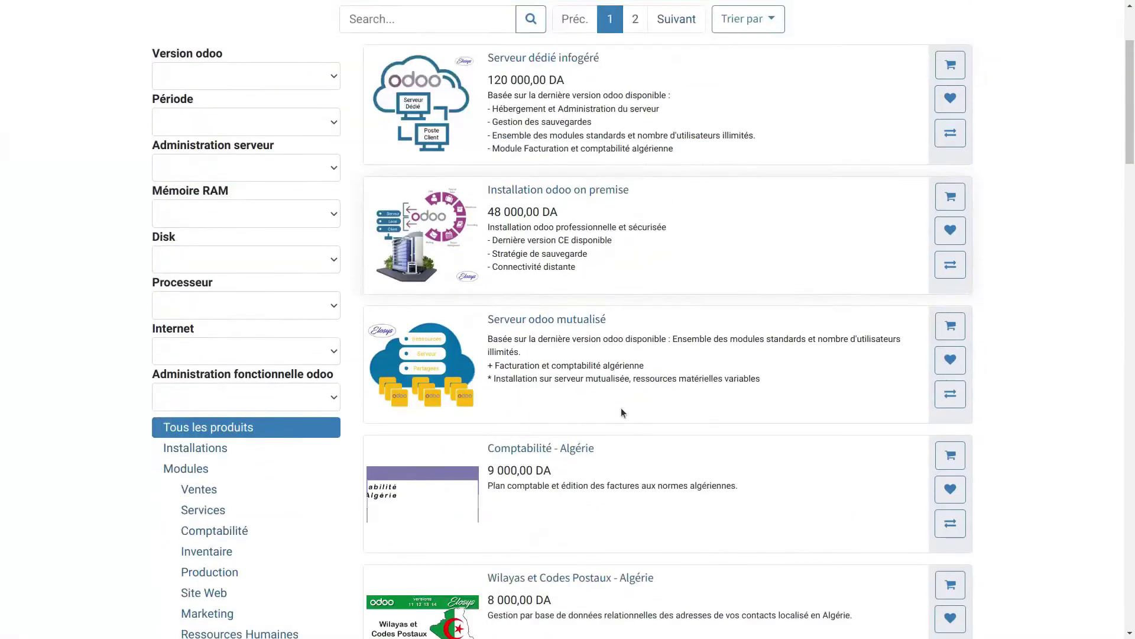
scroll(621, 407, "down", 14)
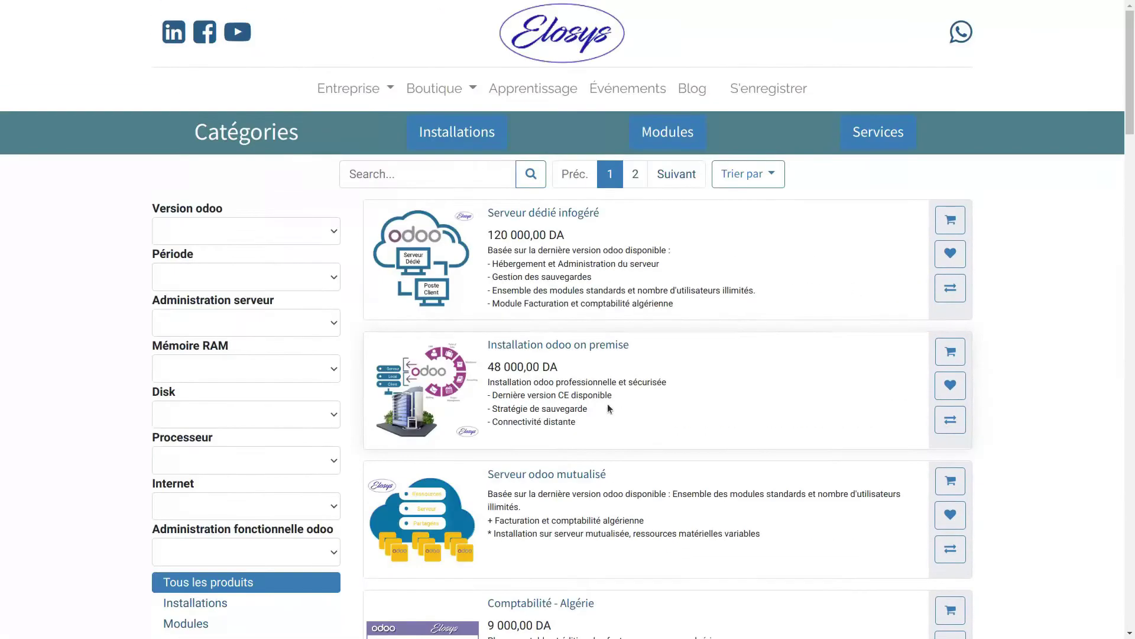
left_click(402, 177)
type("paie")
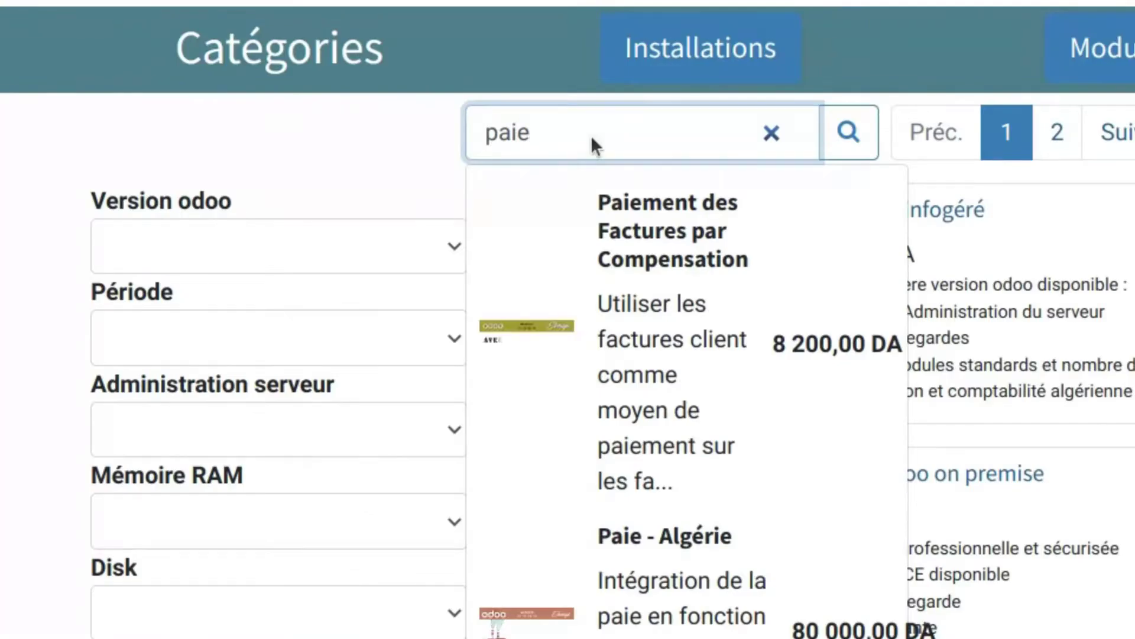
key("Return")
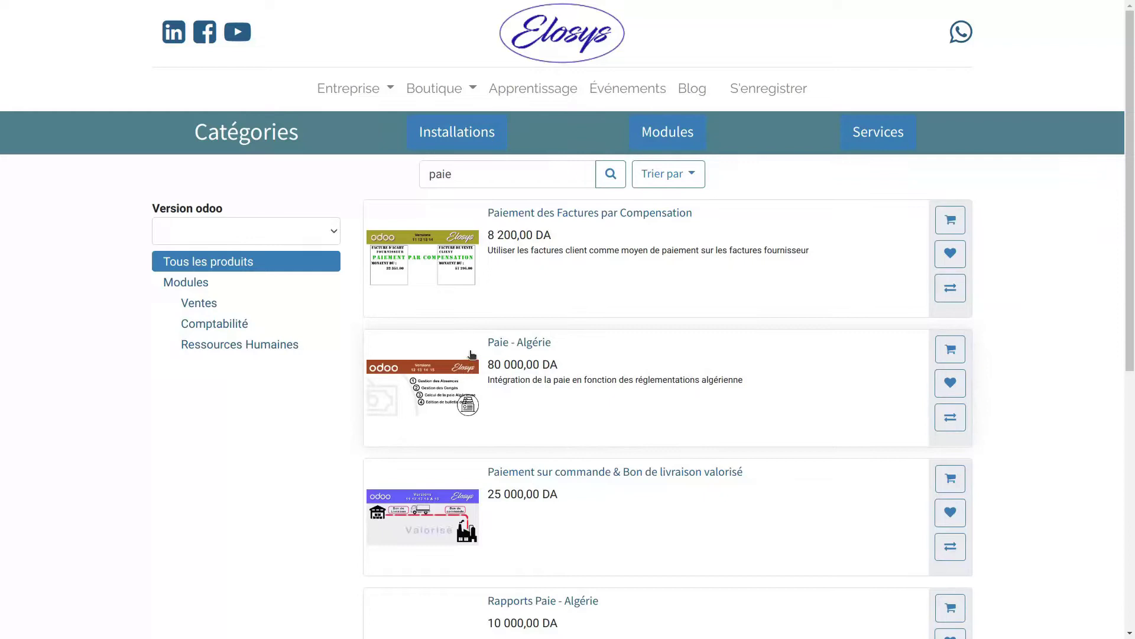
left_click(519, 343)
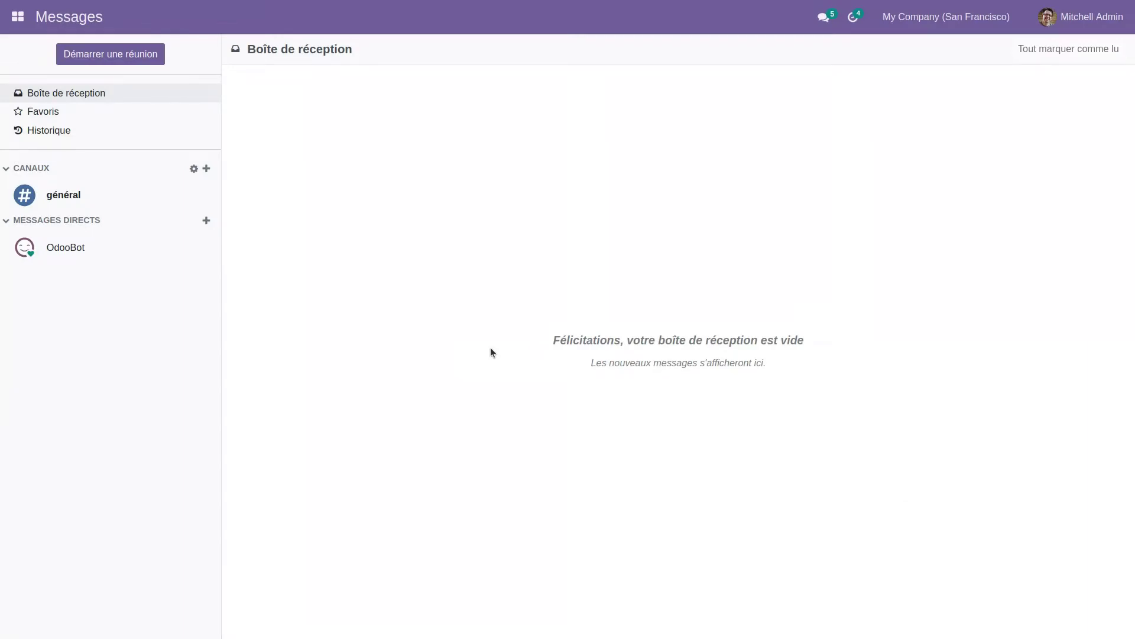
Switch to Odoo's Applications list, remove the Applications filter and search for the "eloapps" modules.
left_click(18, 16)
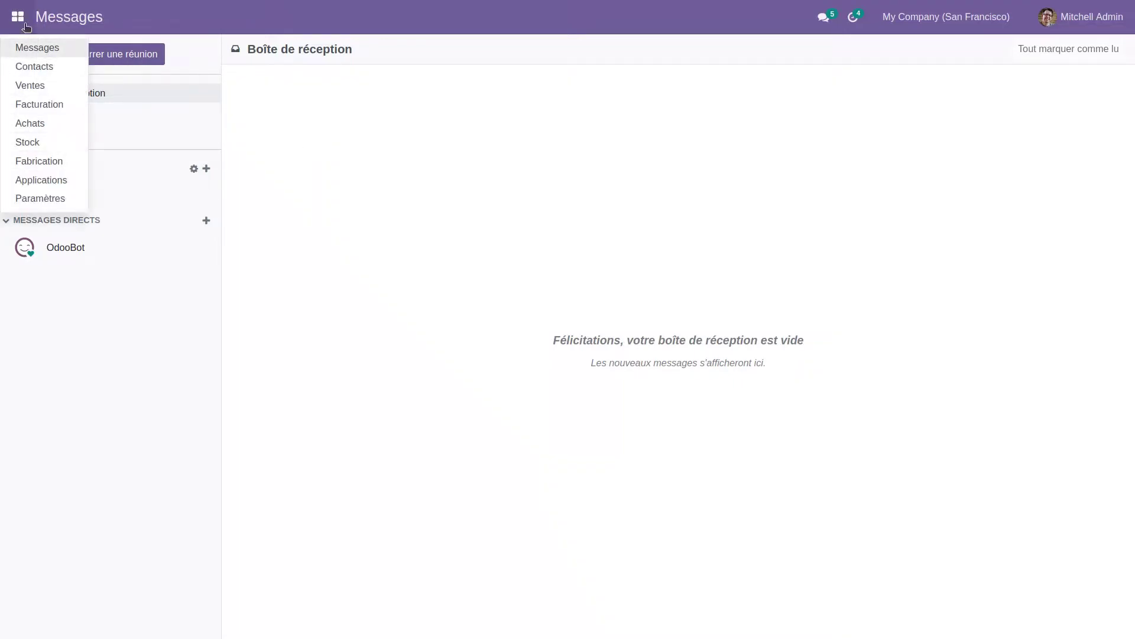
left_click(34, 182)
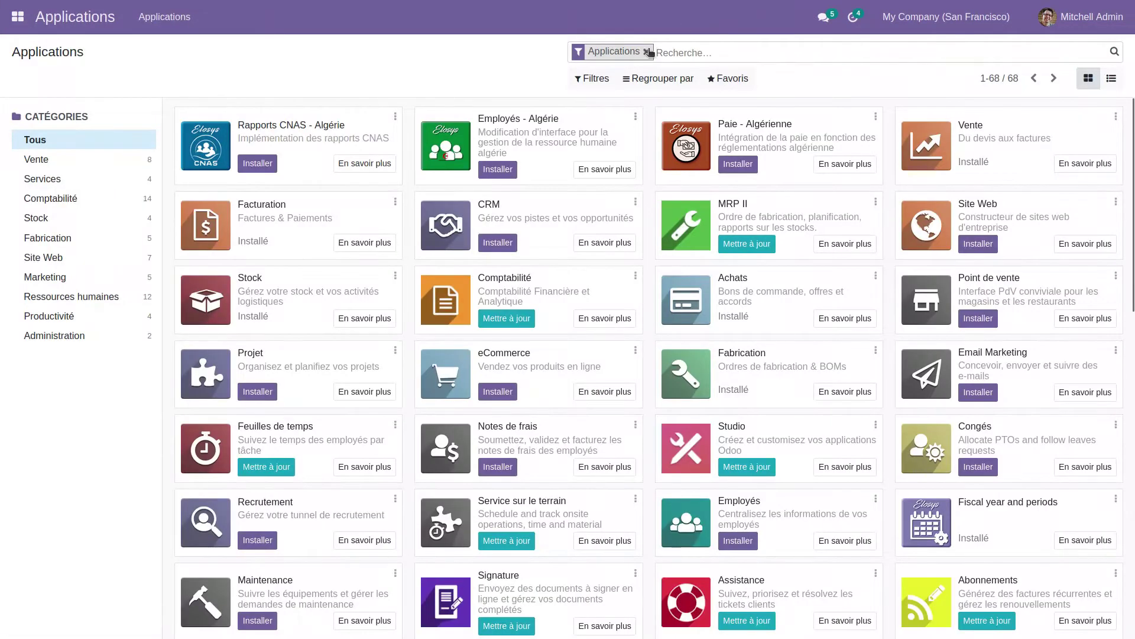
left_click(646, 53)
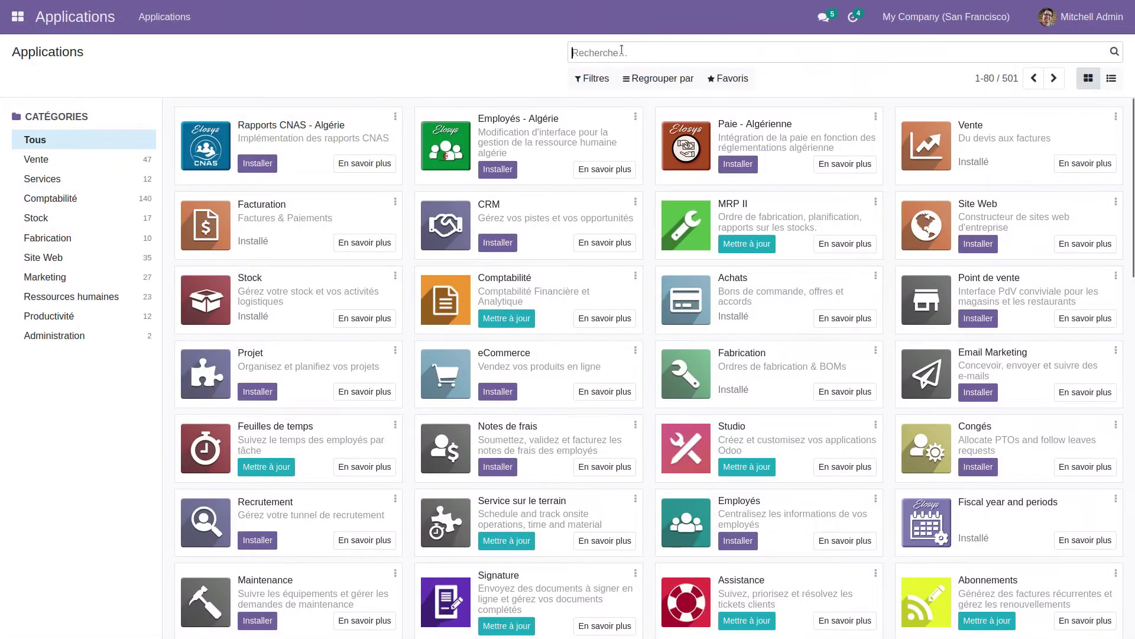
type("eloapps")
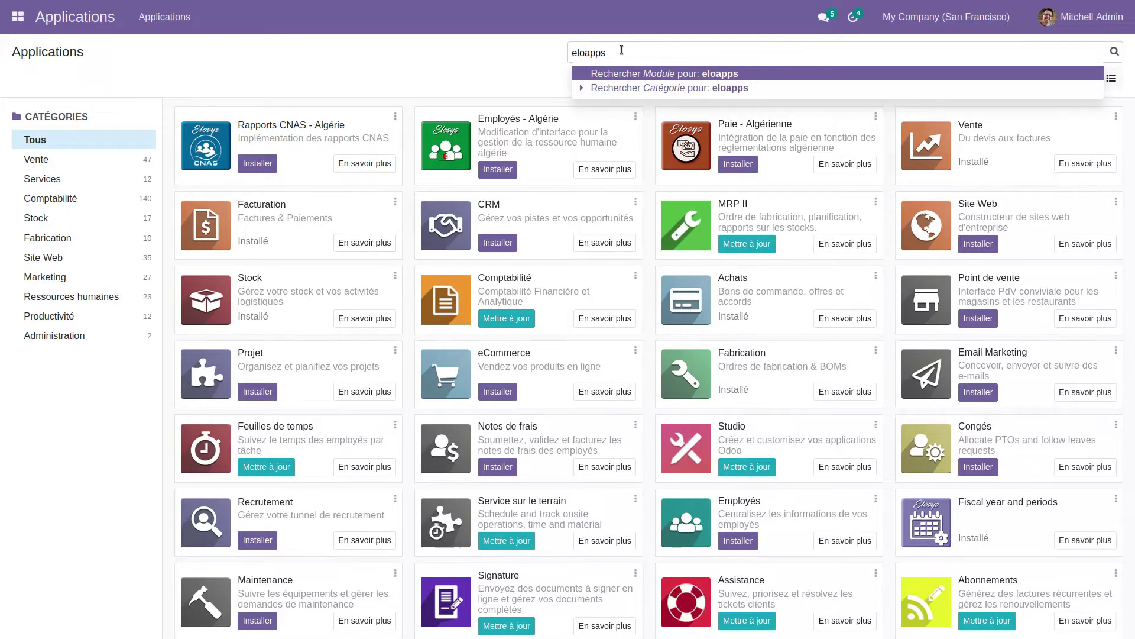
key("Return")
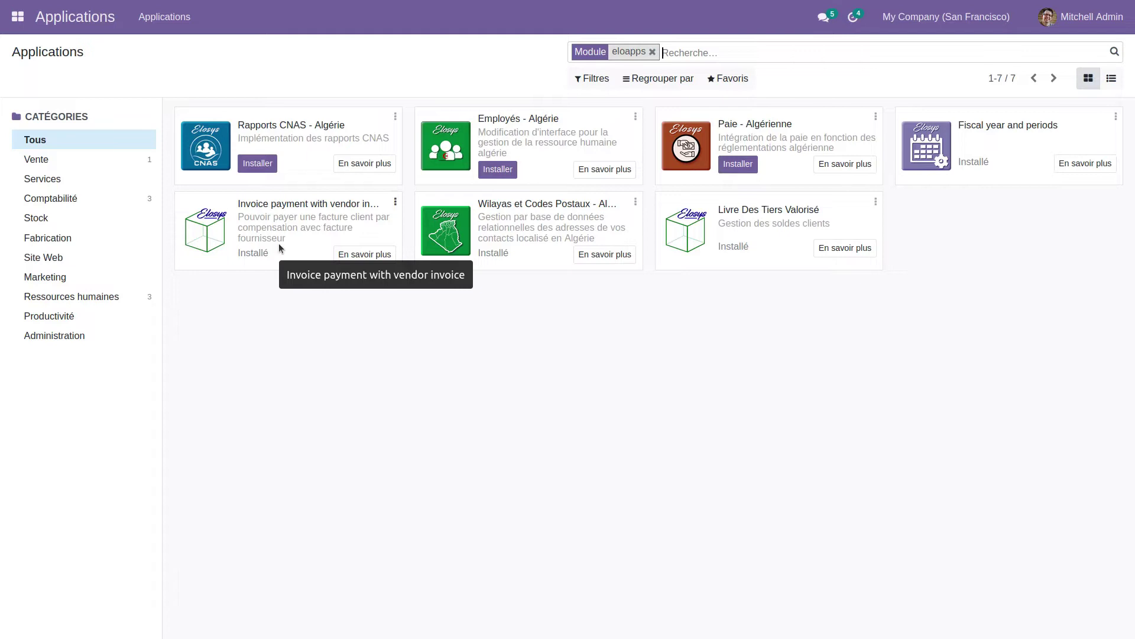
Enable Utiliser pour la compensation on the Opérations diverses journal in Facturation and save it.
left_click(20, 17)
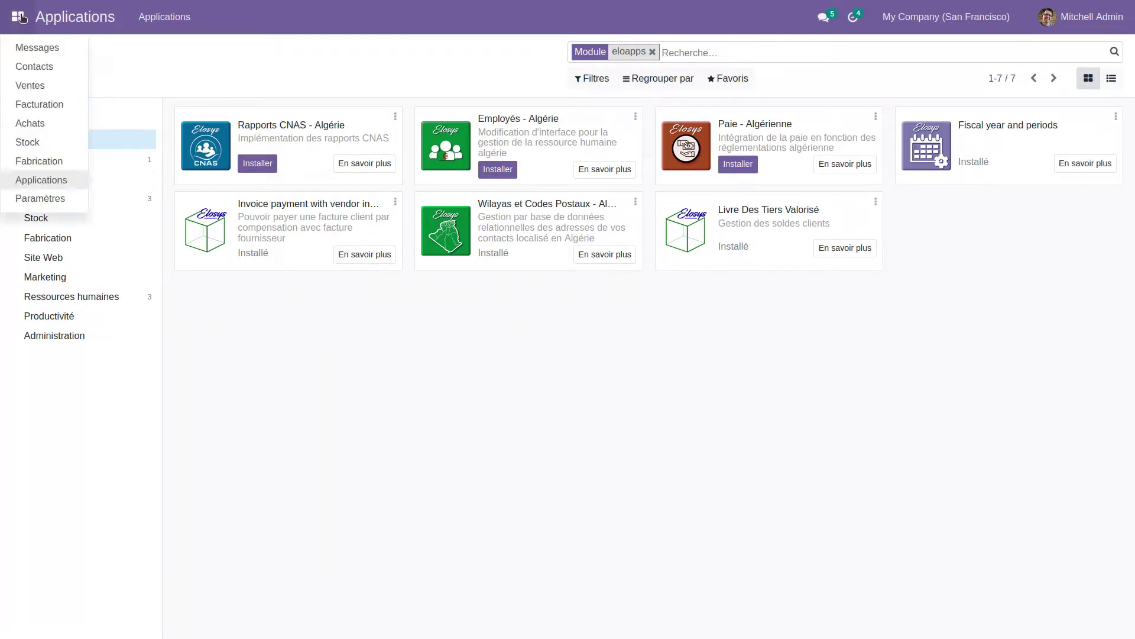
left_click(34, 105)
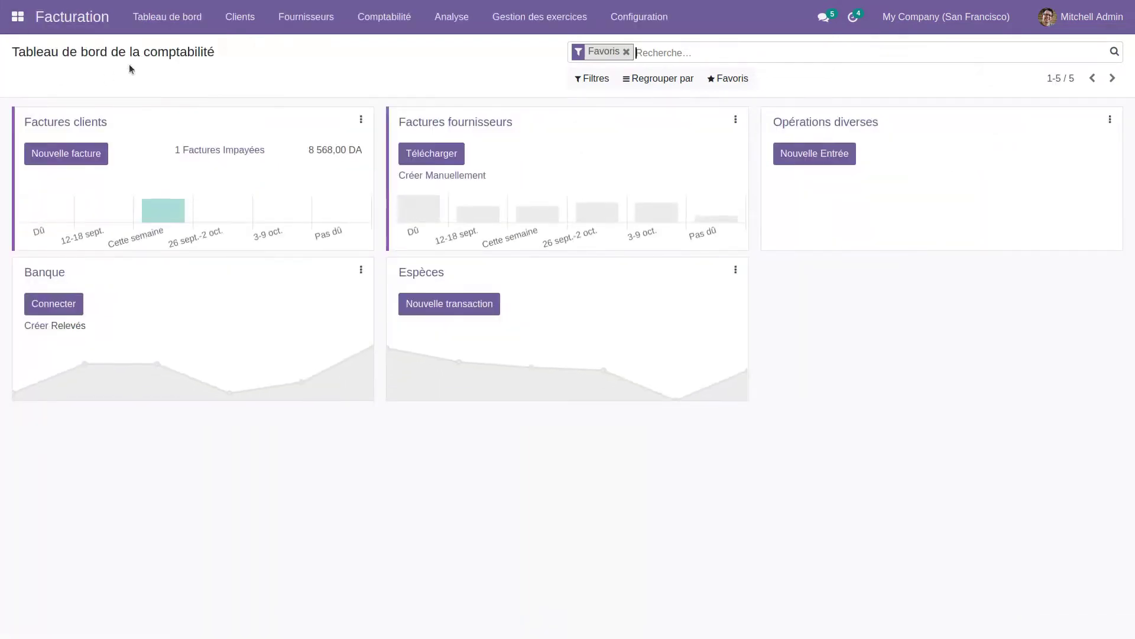
left_click(634, 25)
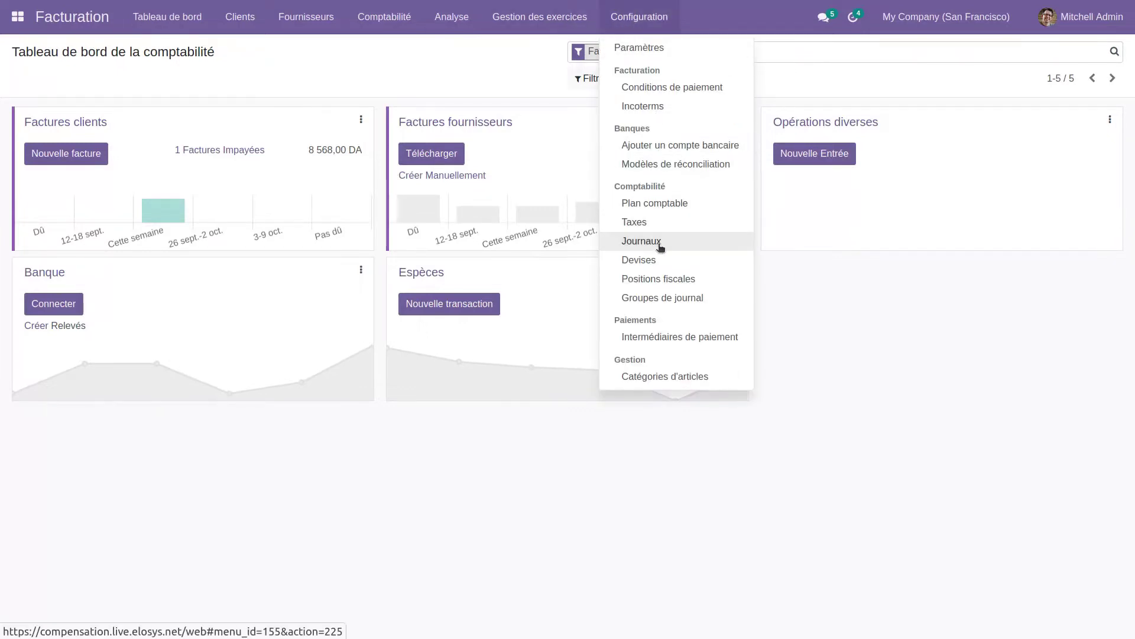
left_click(641, 241)
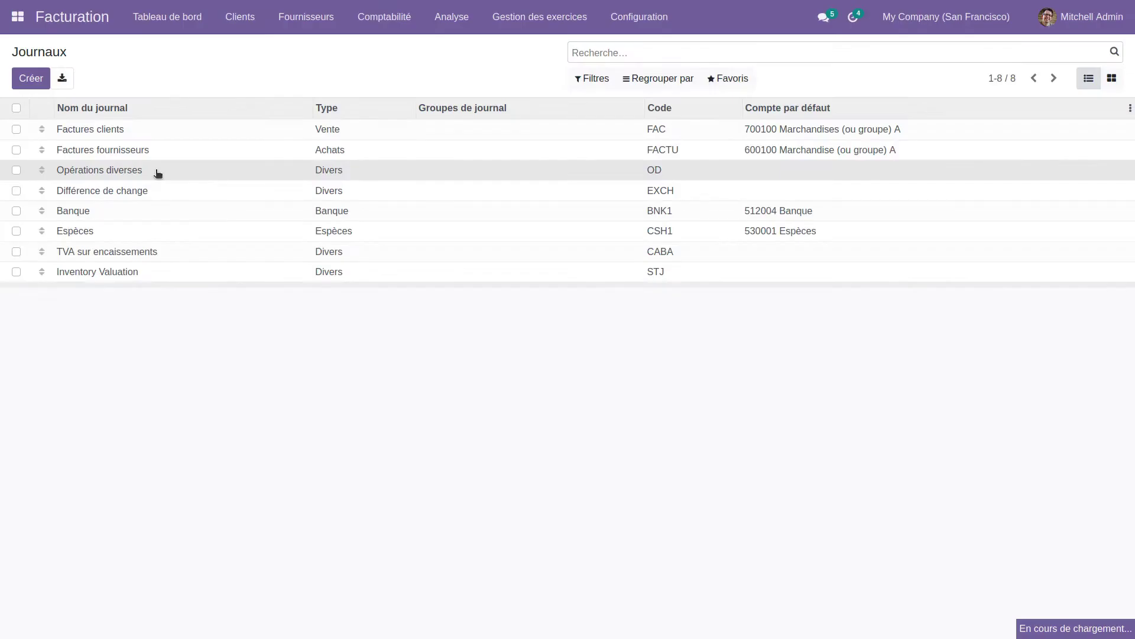
left_click(444, 500)
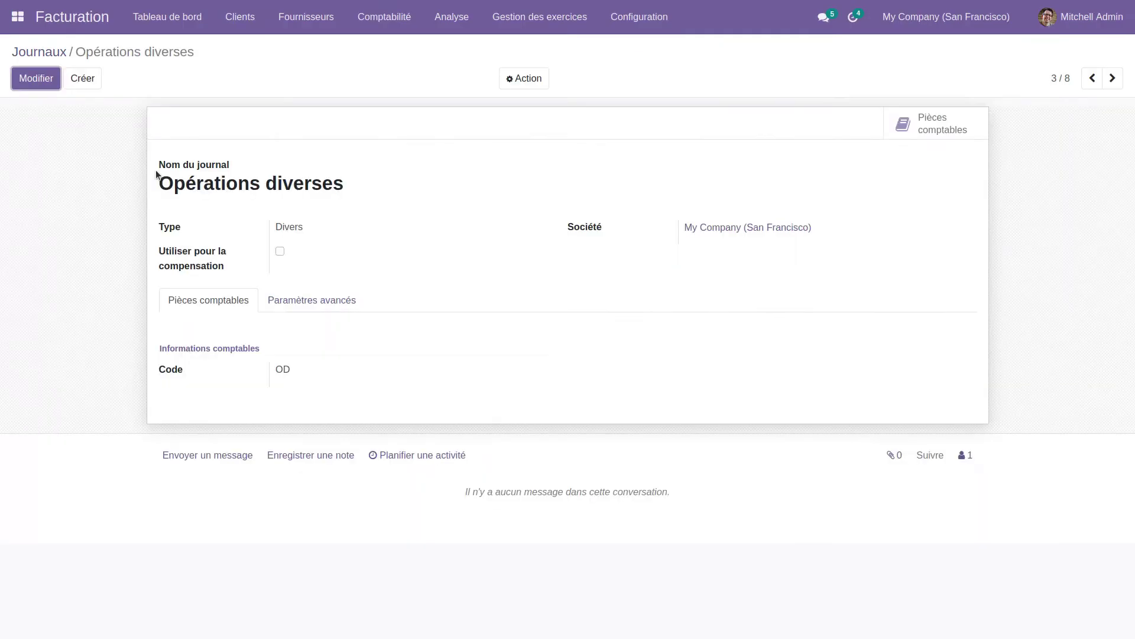
left_click(36, 79)
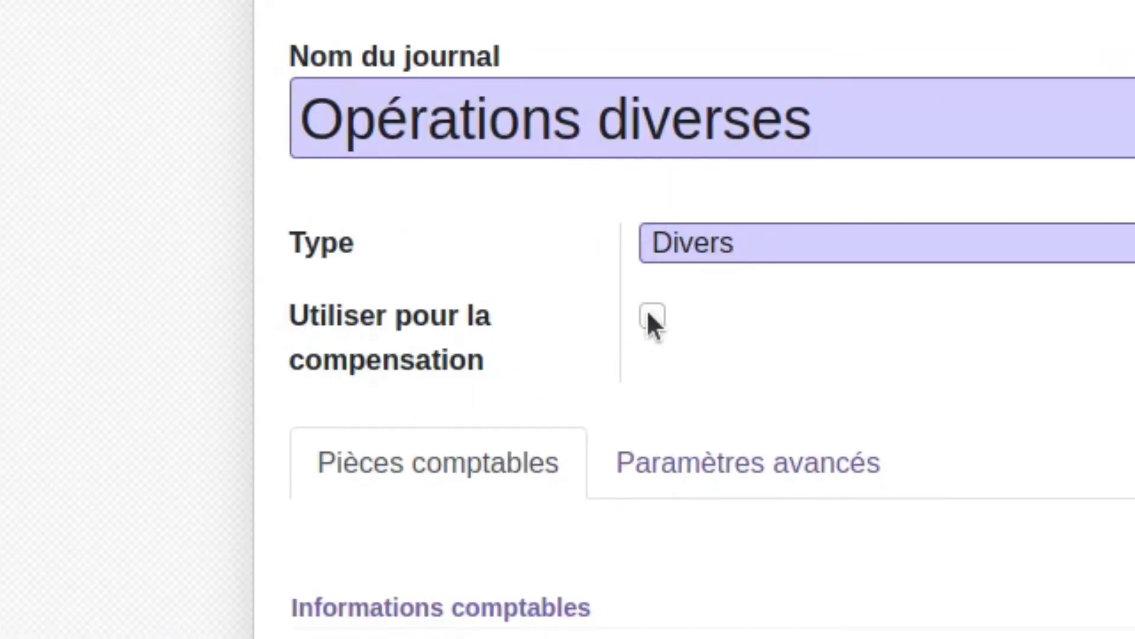
left_click(651, 316)
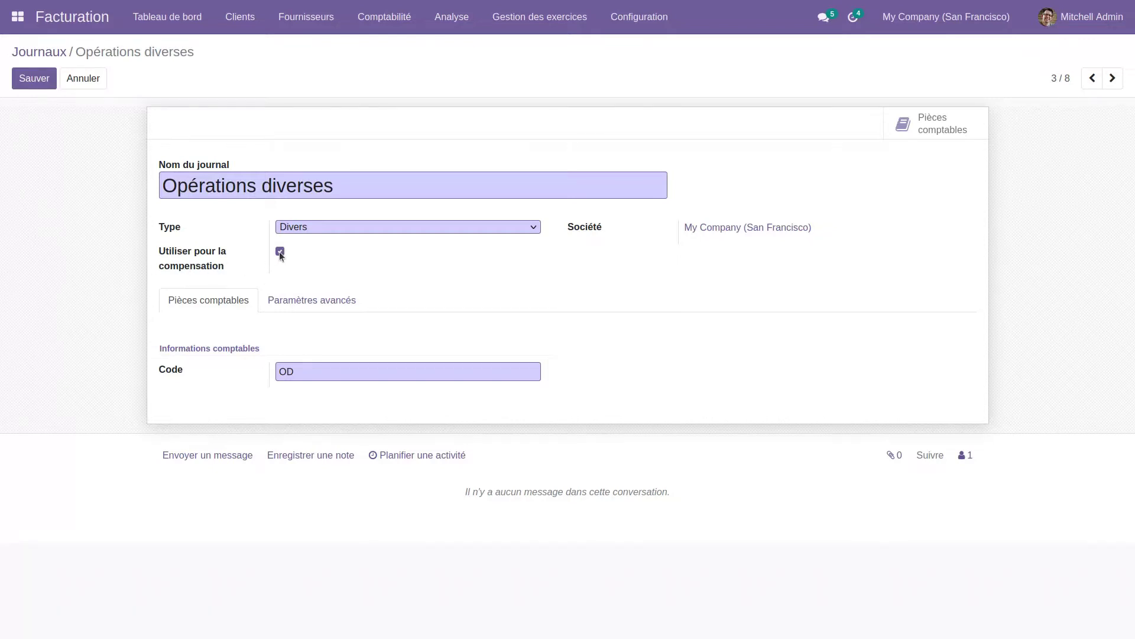
left_click(25, 77)
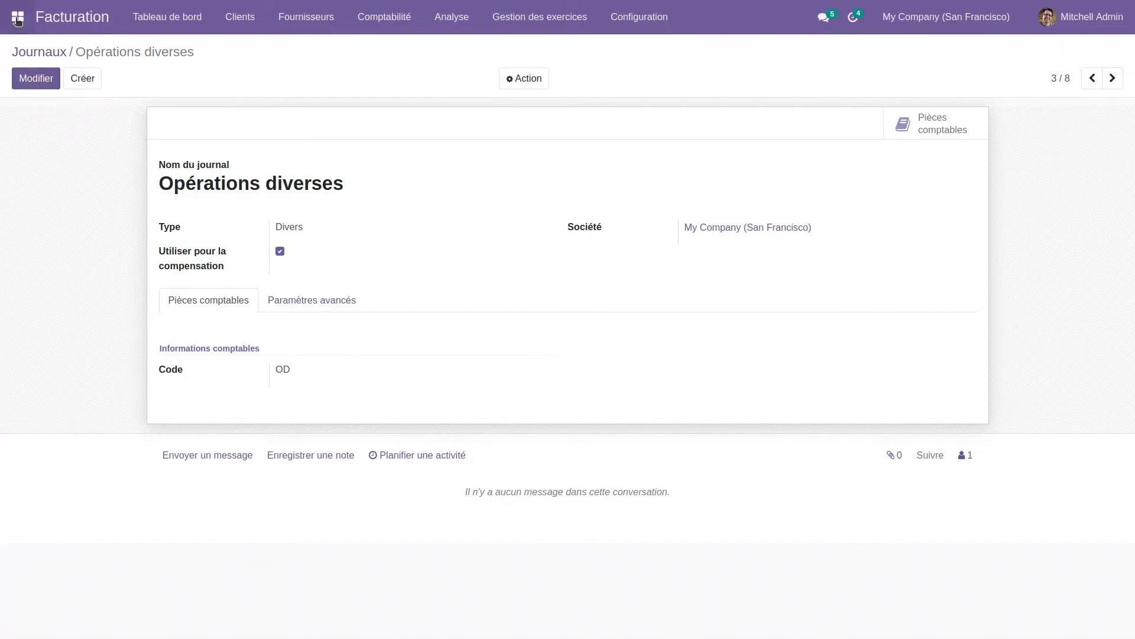
Create a new request for quotation in Achats with Deco Addict as the supplier.
left_click(18, 19)
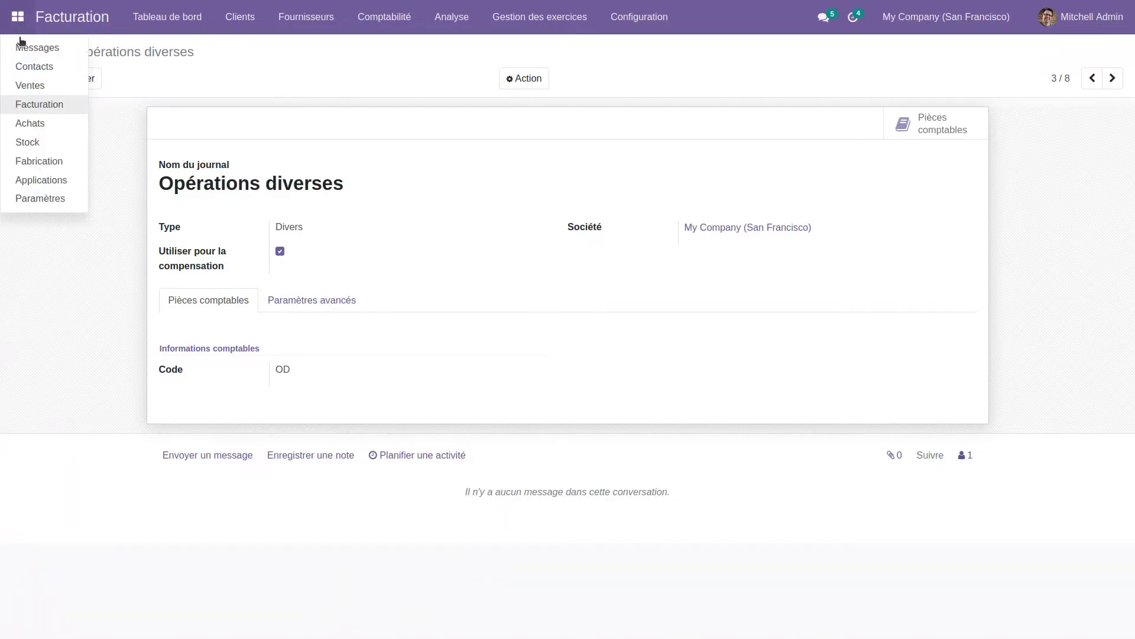
left_click(48, 124)
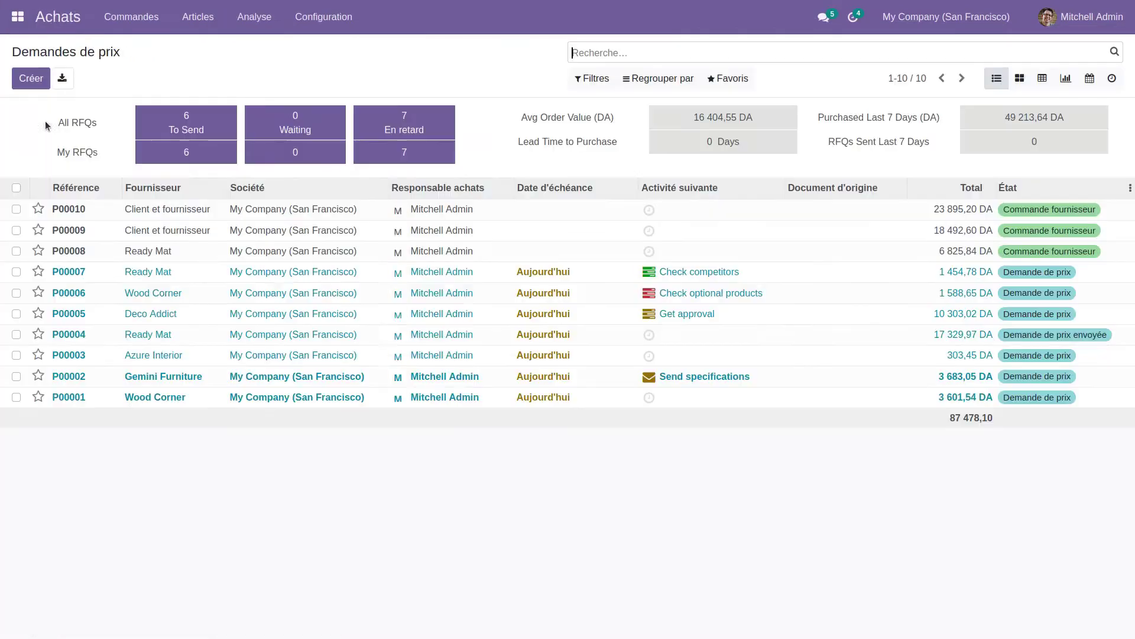
left_click(27, 81)
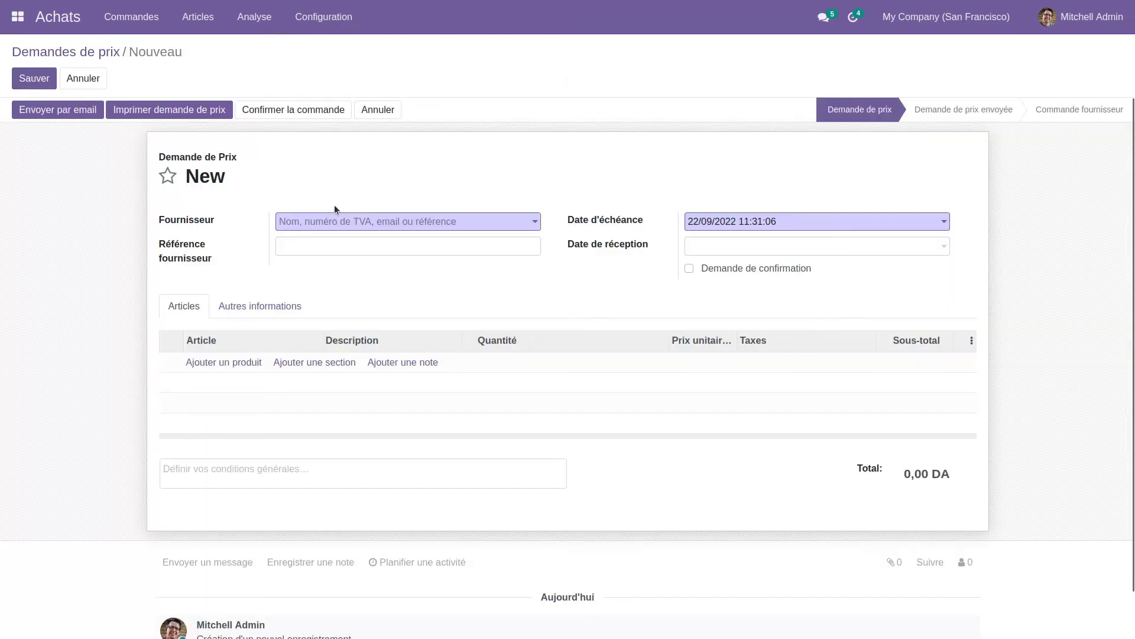
left_click(448, 224)
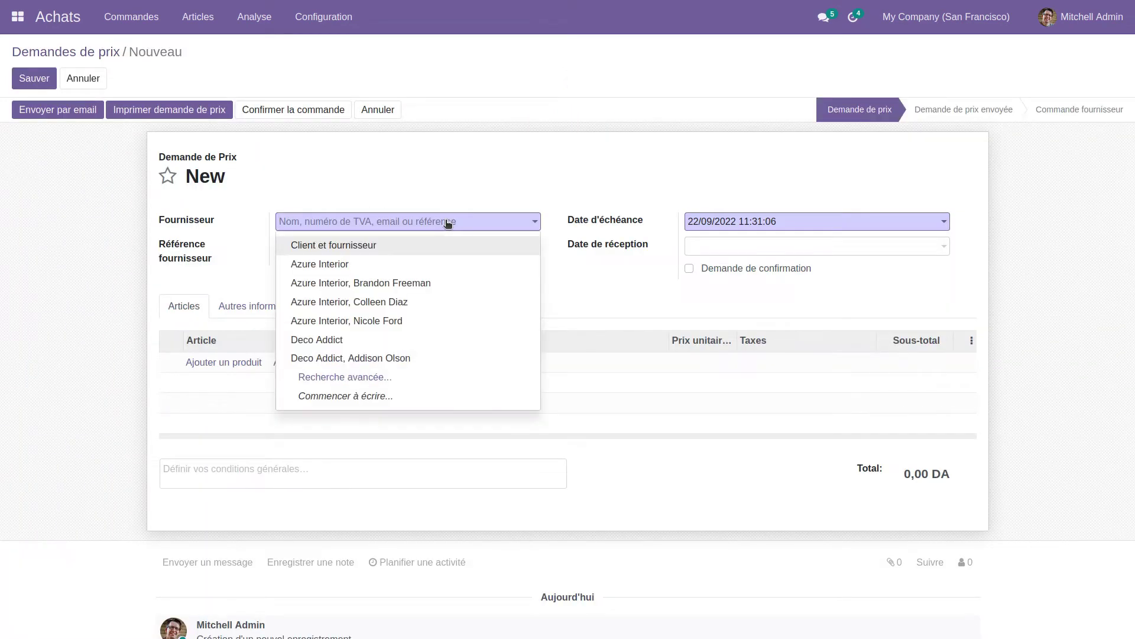
left_click(363, 339)
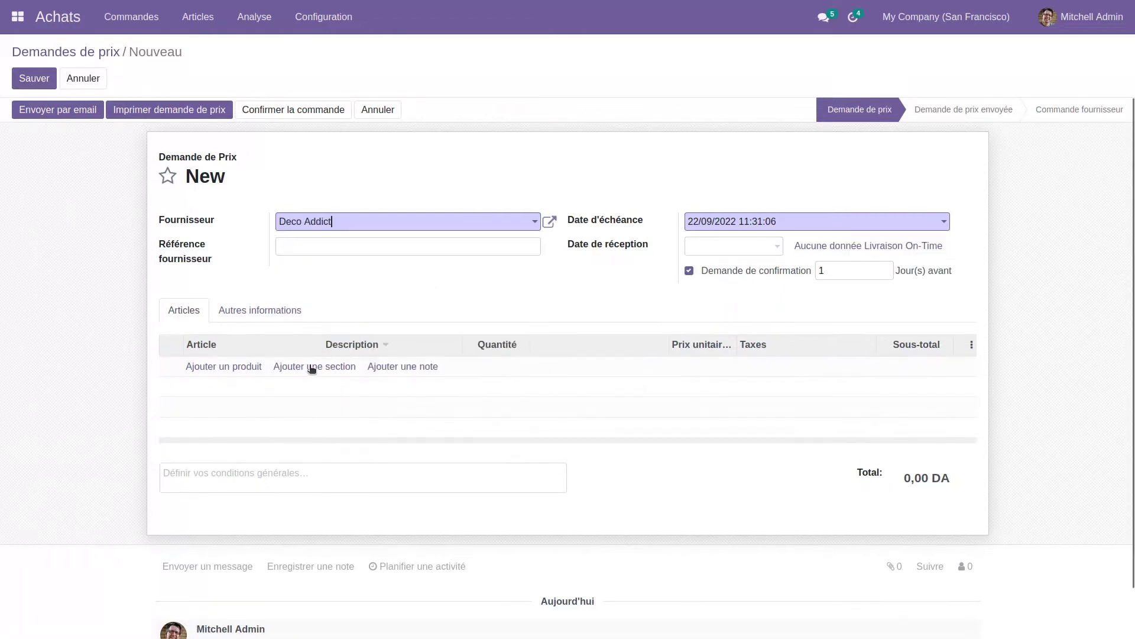
Add the product [E-COM07] Large Cabinet to the request for quotation and save it.
left_click(240, 366)
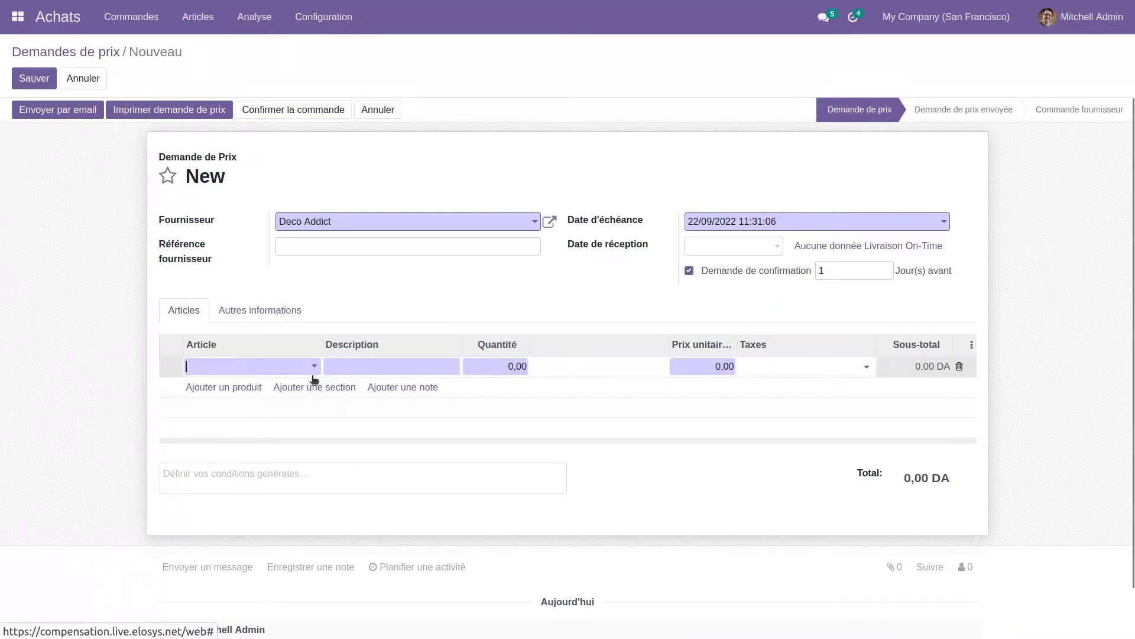
left_click(294, 522)
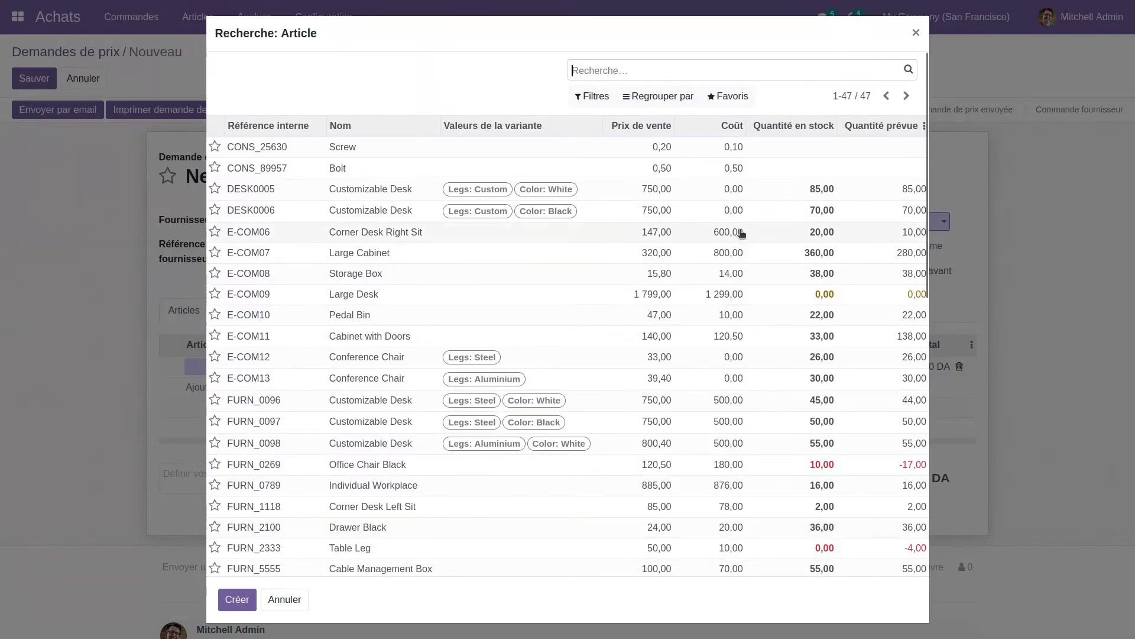
left_click(739, 252)
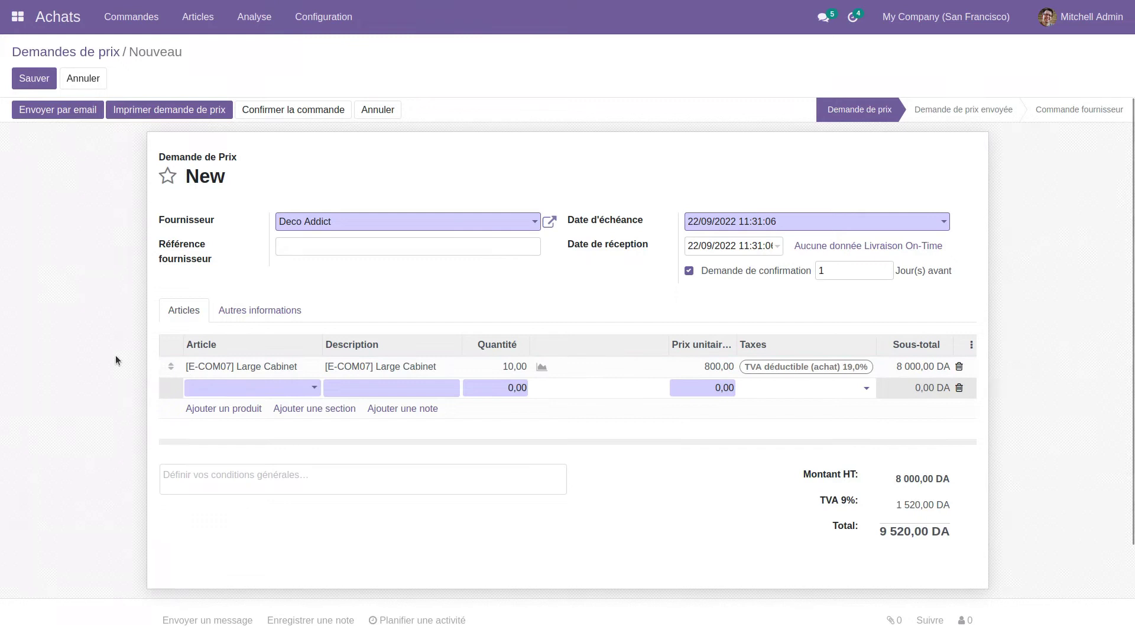
left_click(32, 78)
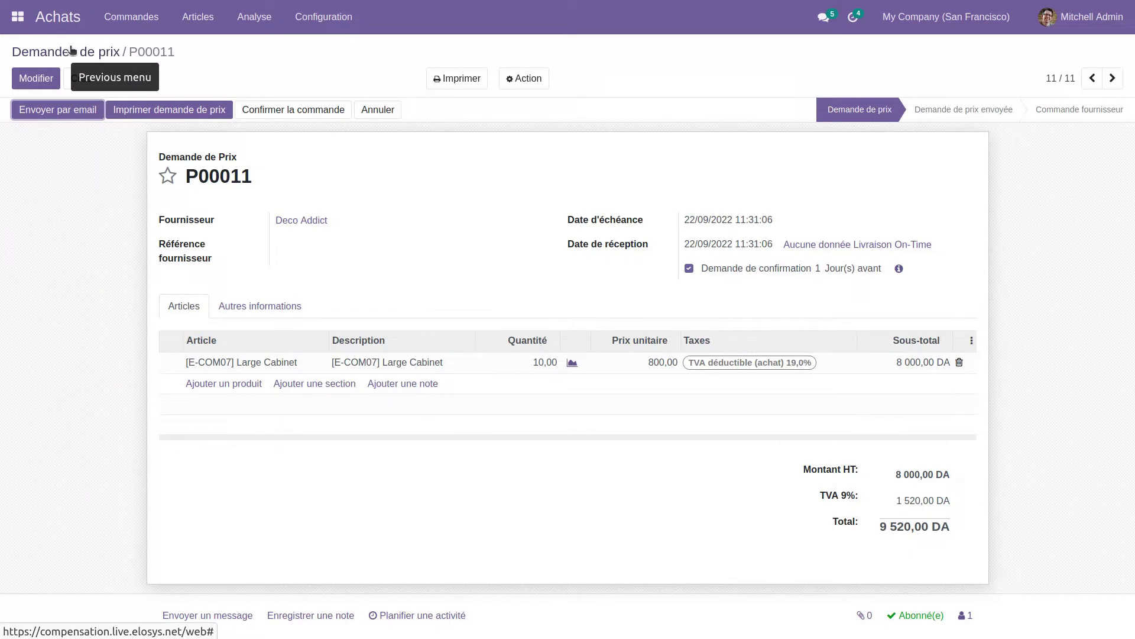
Confirm the Deco Addict purchase order and validate its goods receipt for the full quantity.
left_click(288, 111)
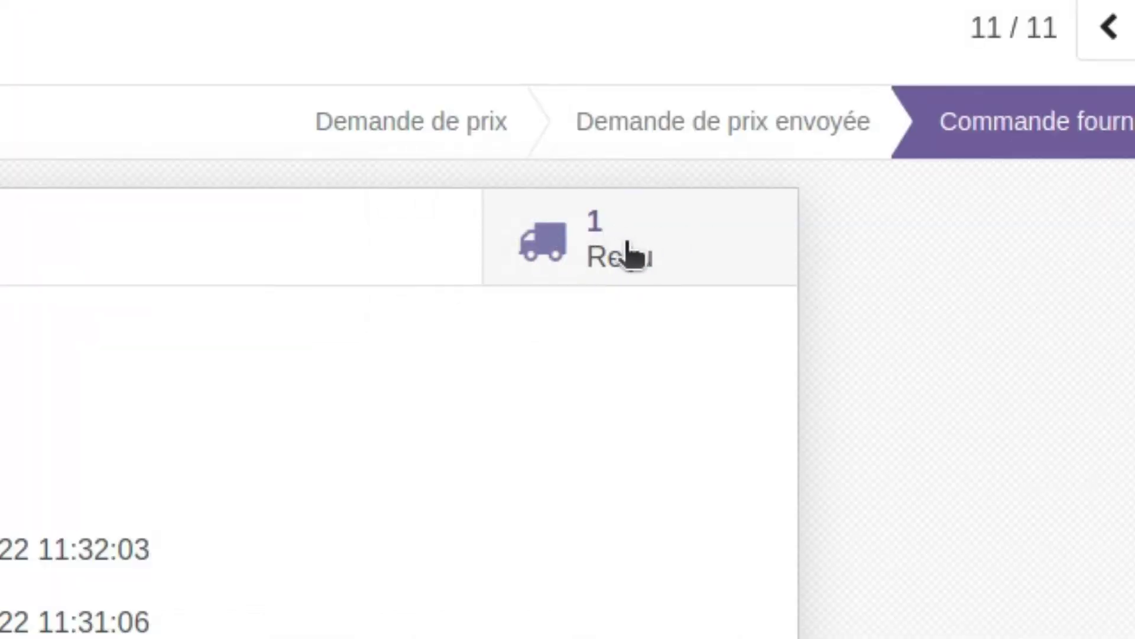
left_click(628, 254)
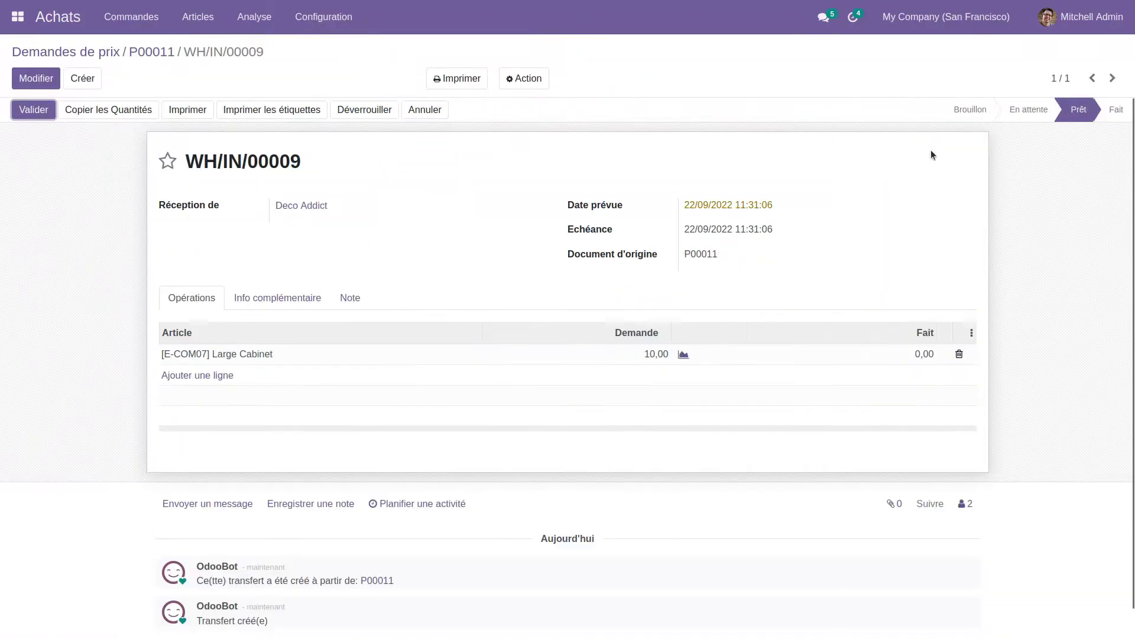
left_click(34, 110)
left_click(240, 151)
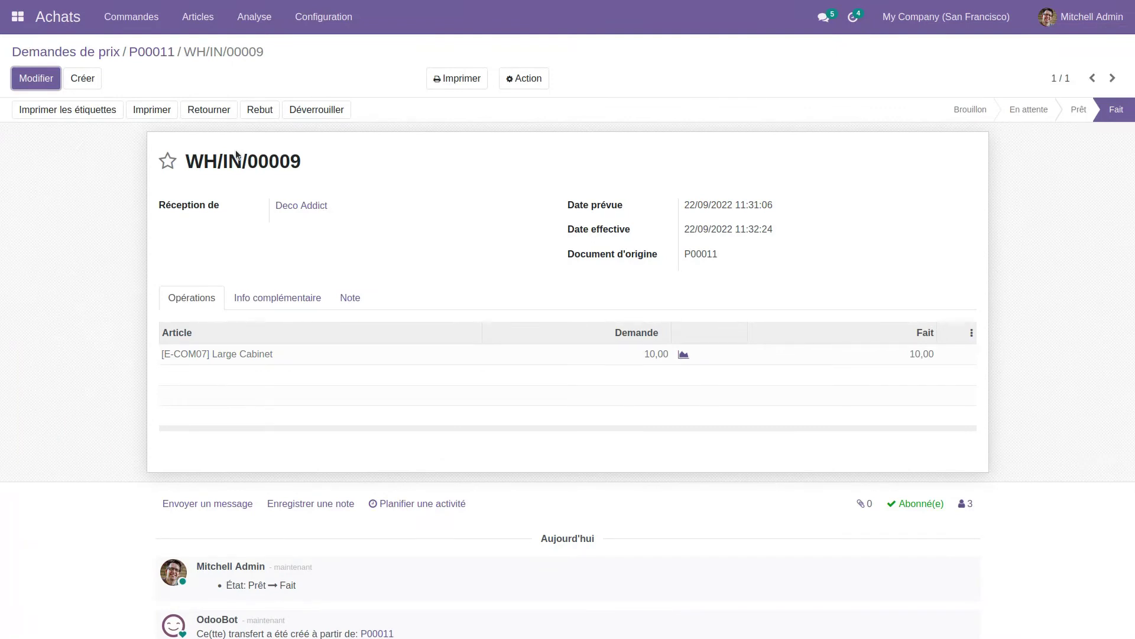
Create the vendor bill from the Deco Addict purchase order and enter FA 2022-098 as its Référence de la facture.
left_click(145, 54)
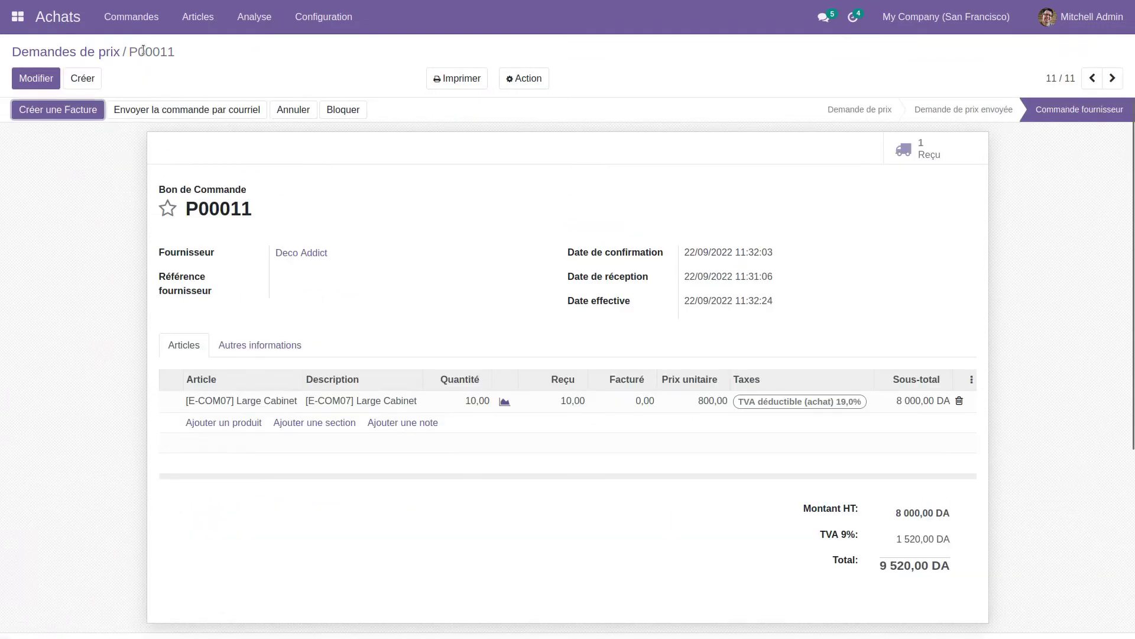
left_click(71, 113)
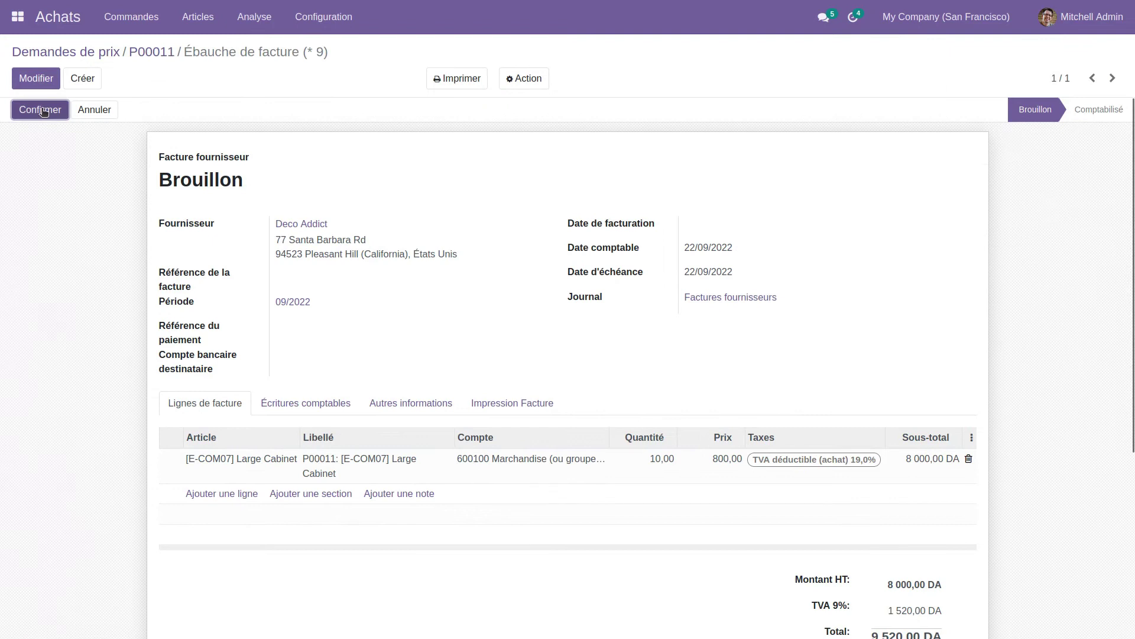
left_click(35, 82)
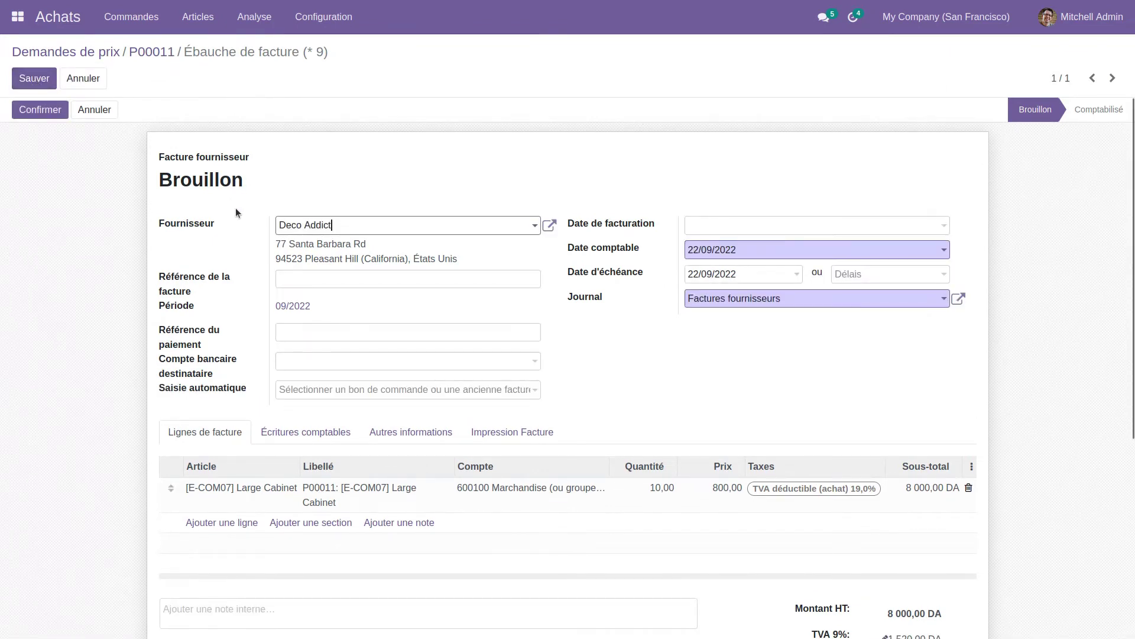
left_click(297, 282)
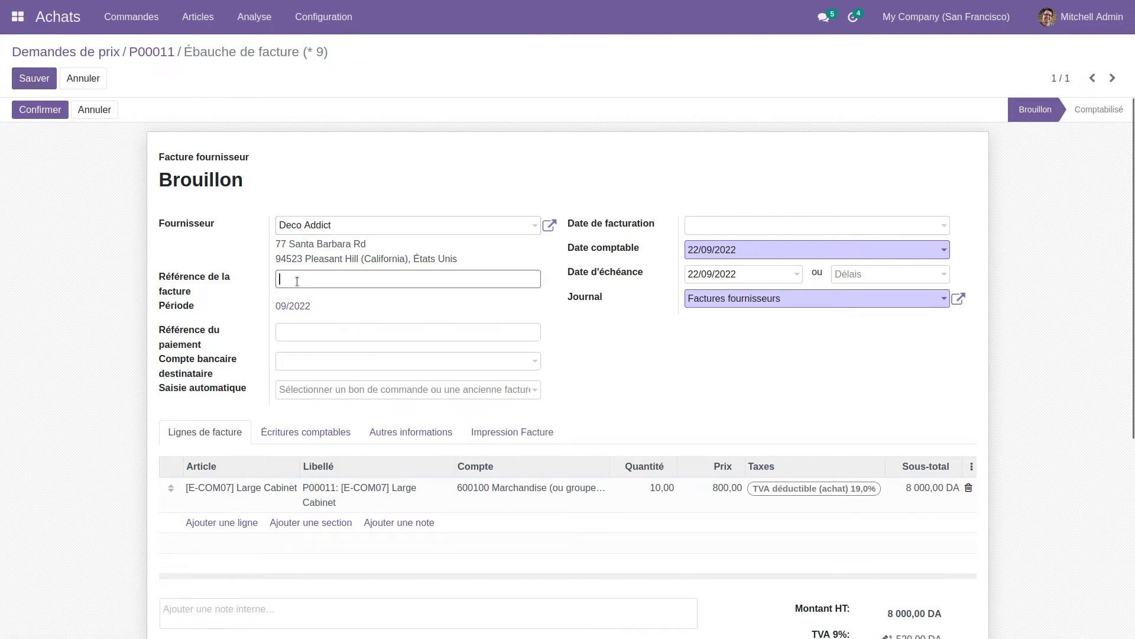
type("FA 2022-098")
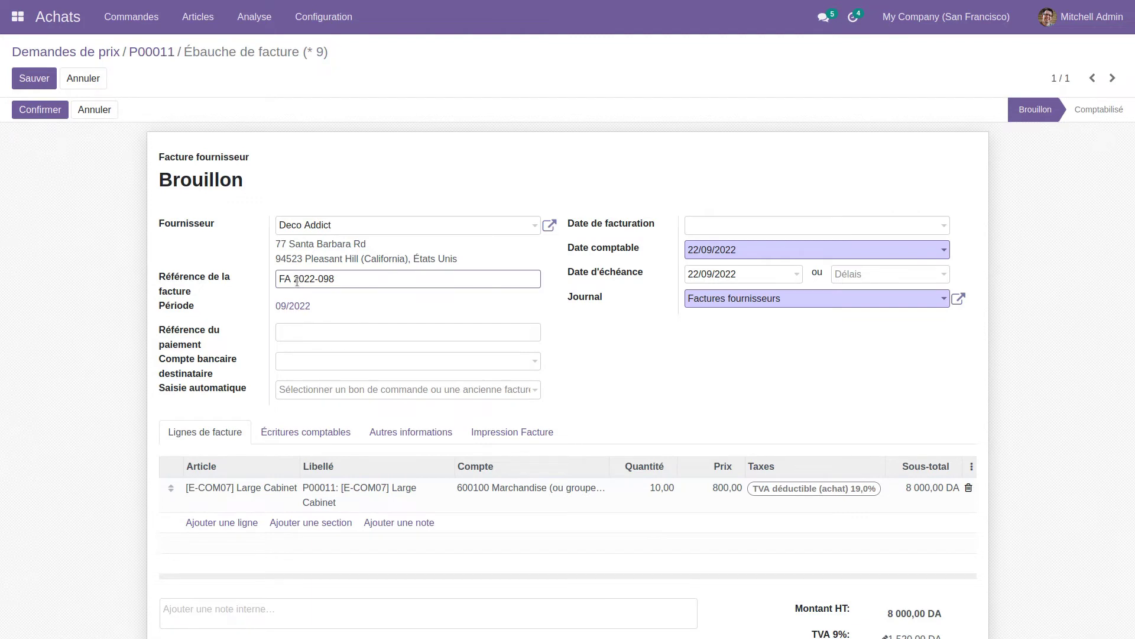
Set the vendor bill's Date de facturation to 01/09/2022, save the bill and confirm it.
left_click(841, 226)
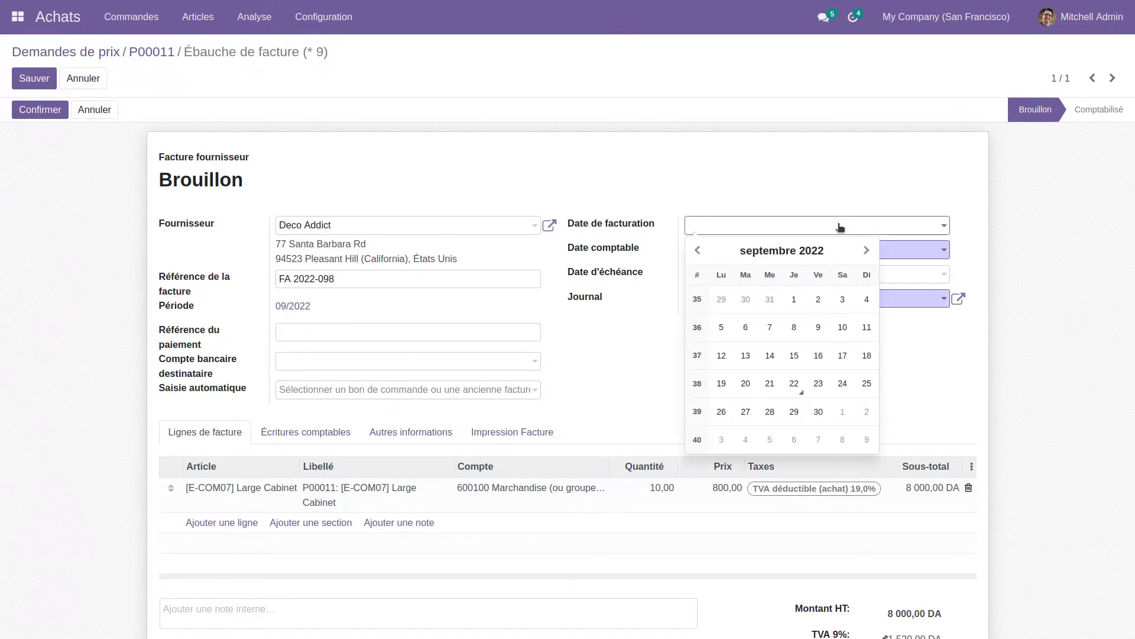
left_click(800, 306)
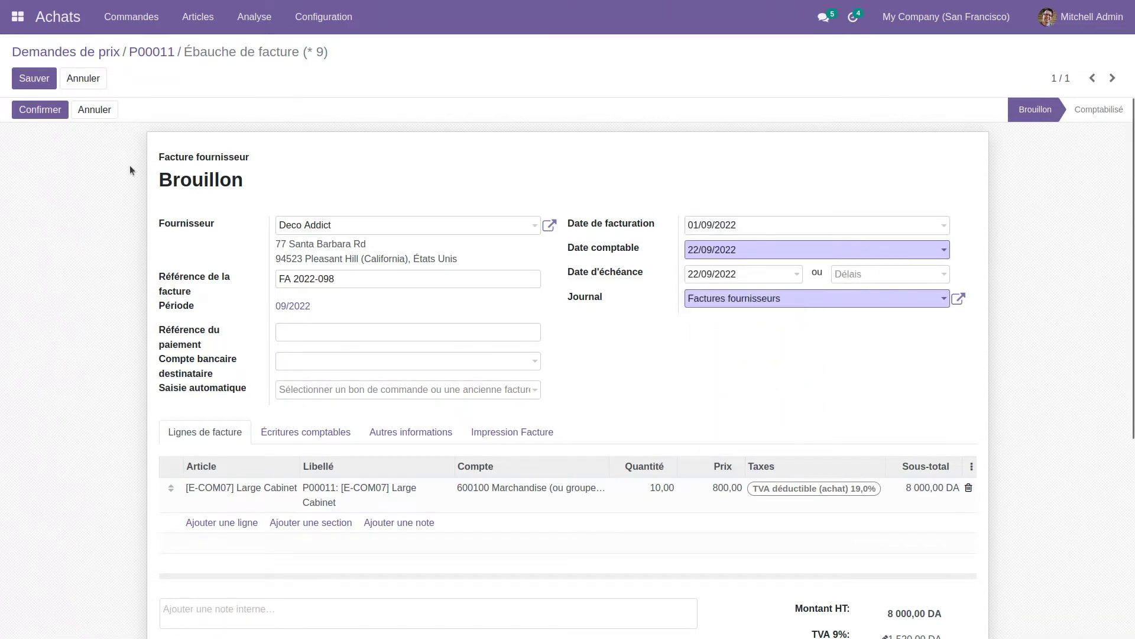
left_click(28, 80)
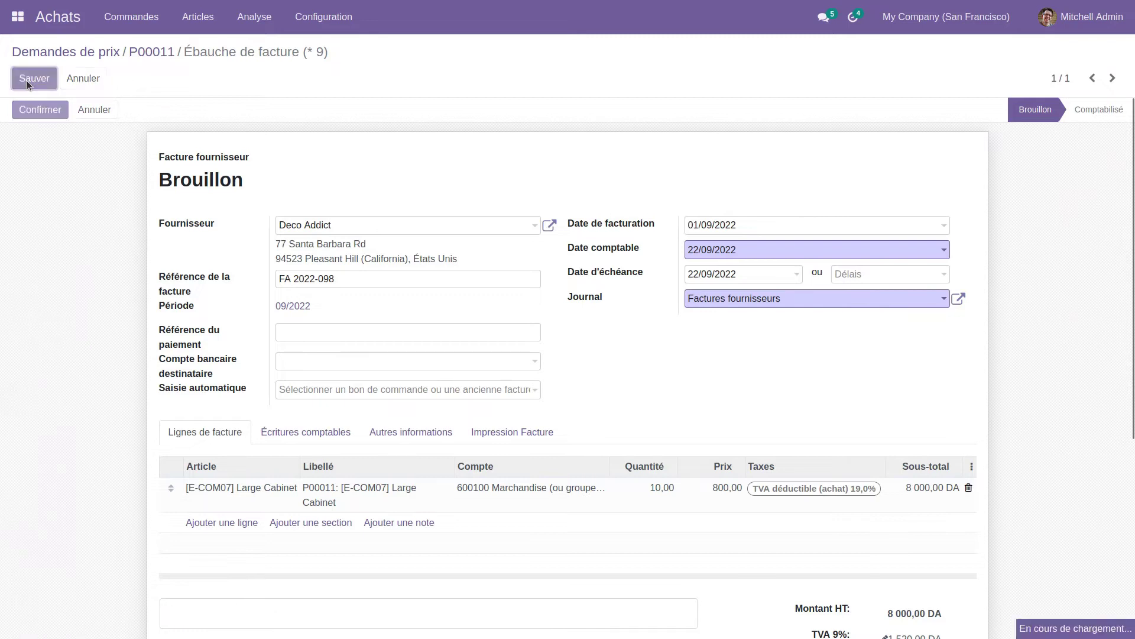
left_click(39, 111)
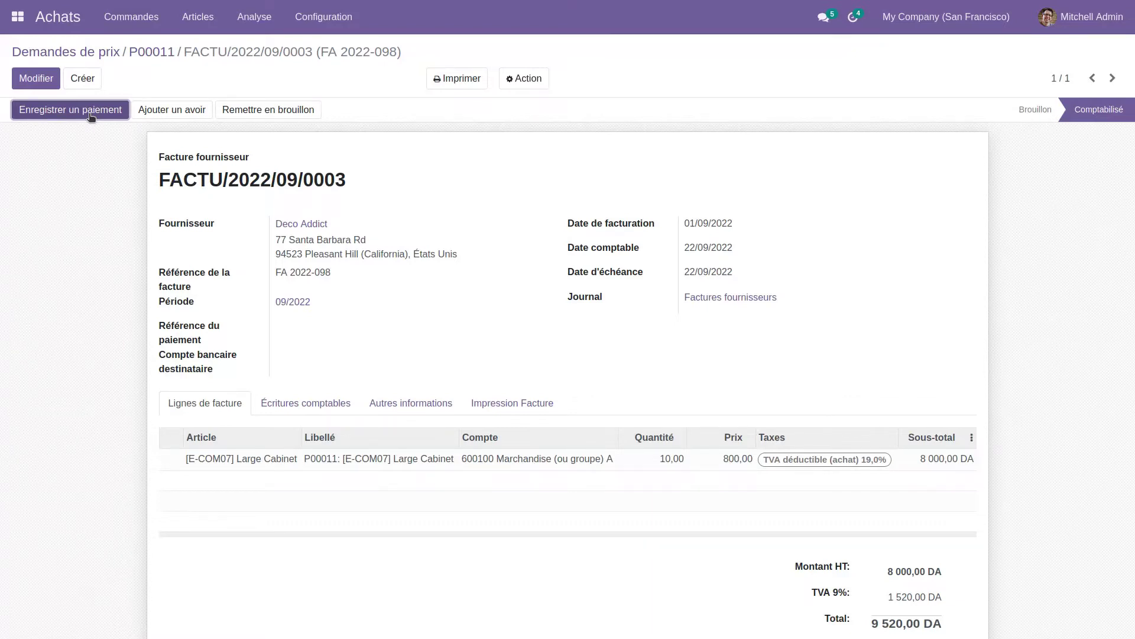
Create a new quotation in Ventes with Deco Addict as the client.
left_click(18, 18)
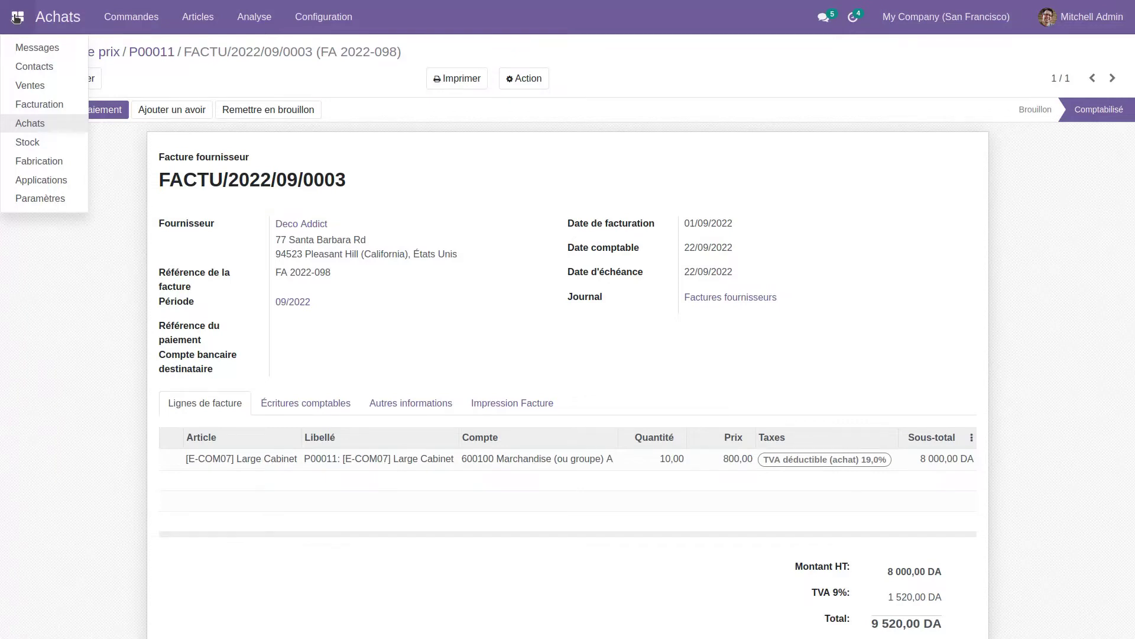
left_click(30, 86)
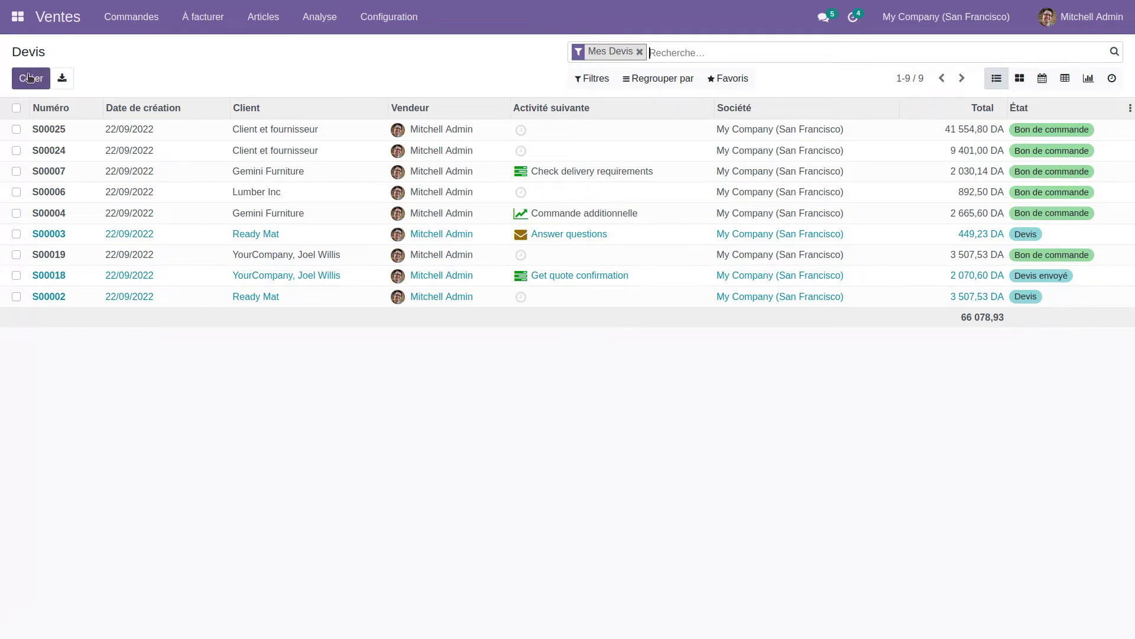
left_click(27, 80)
left_click(421, 239)
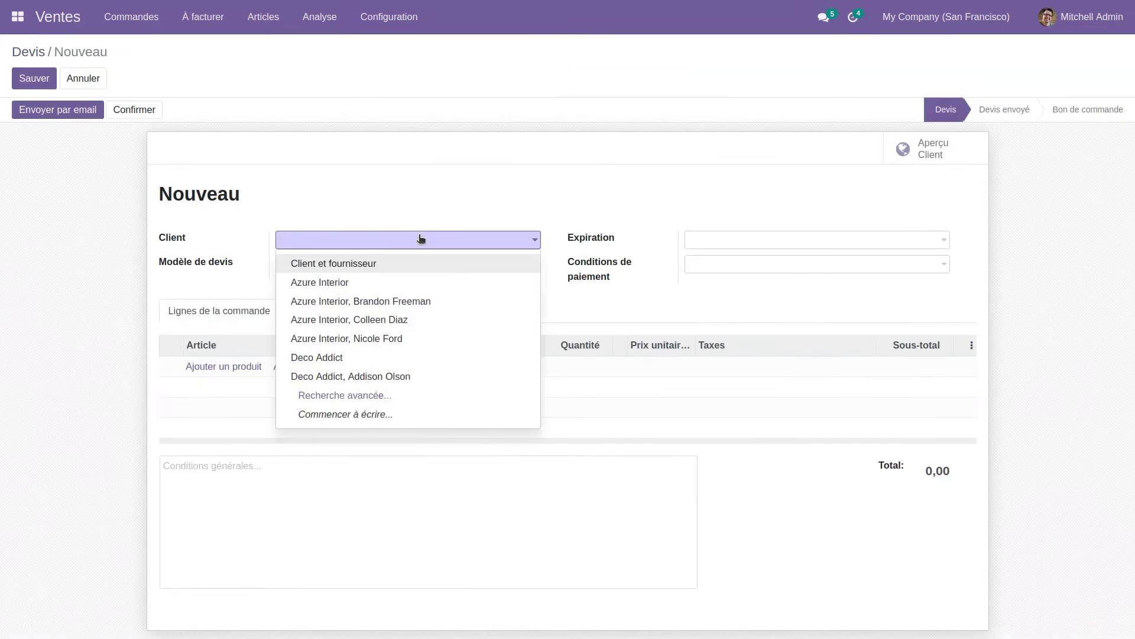
left_click(347, 358)
Add the product [FURN_0096] Customizable Desk (Steel, White) with a quantity of 40 to the quotation and save it.
left_click(239, 391)
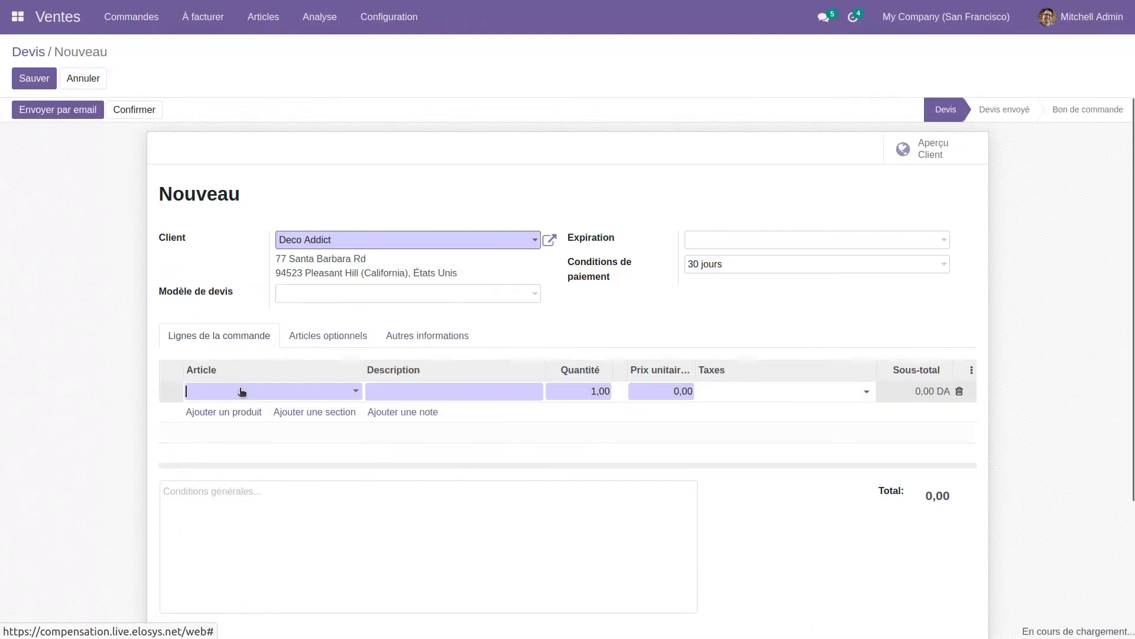
left_click(353, 392)
left_click(532, 441)
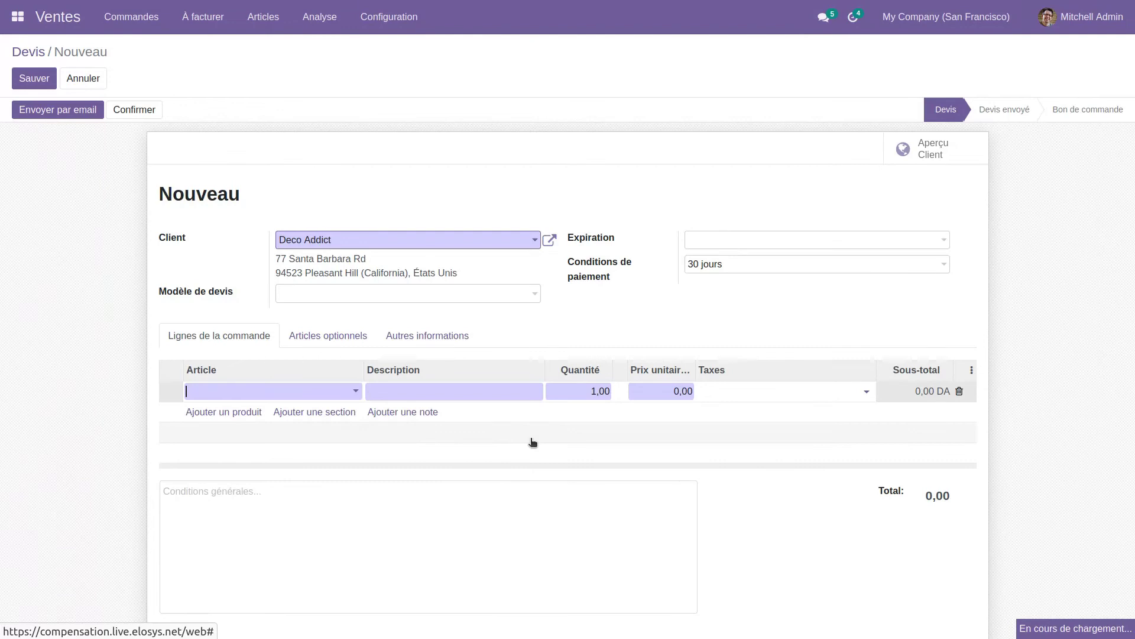
left_click(585, 392)
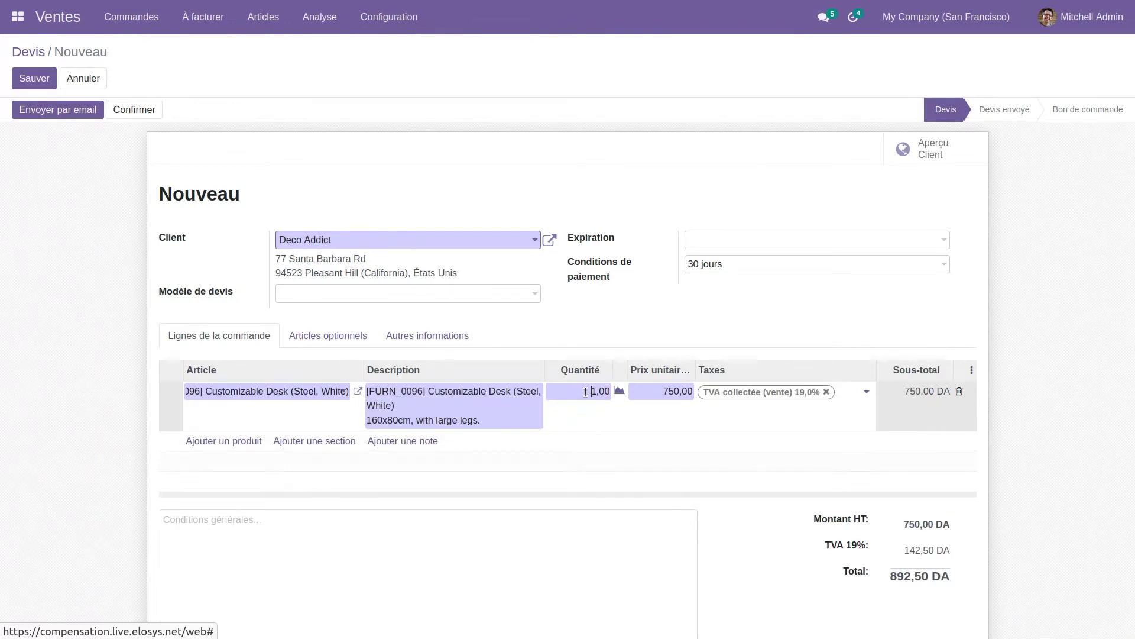
type("40")
key("Return")
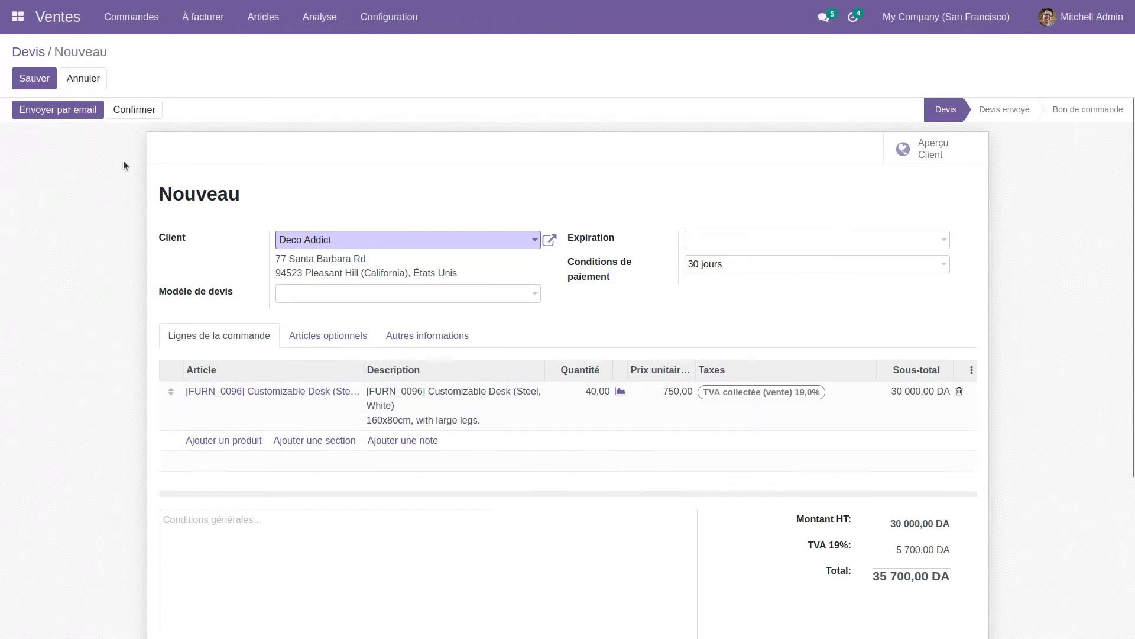
left_click(31, 74)
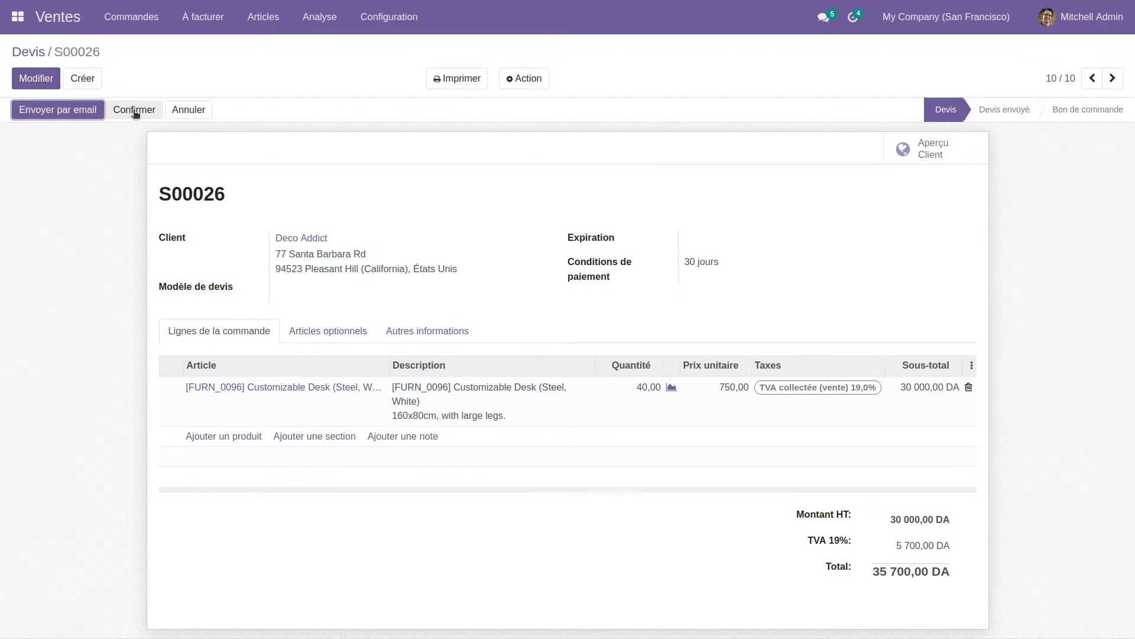
Confirm the Deco Addict quotation as a sales order and validate its delivery for the full quantity.
left_click(135, 112)
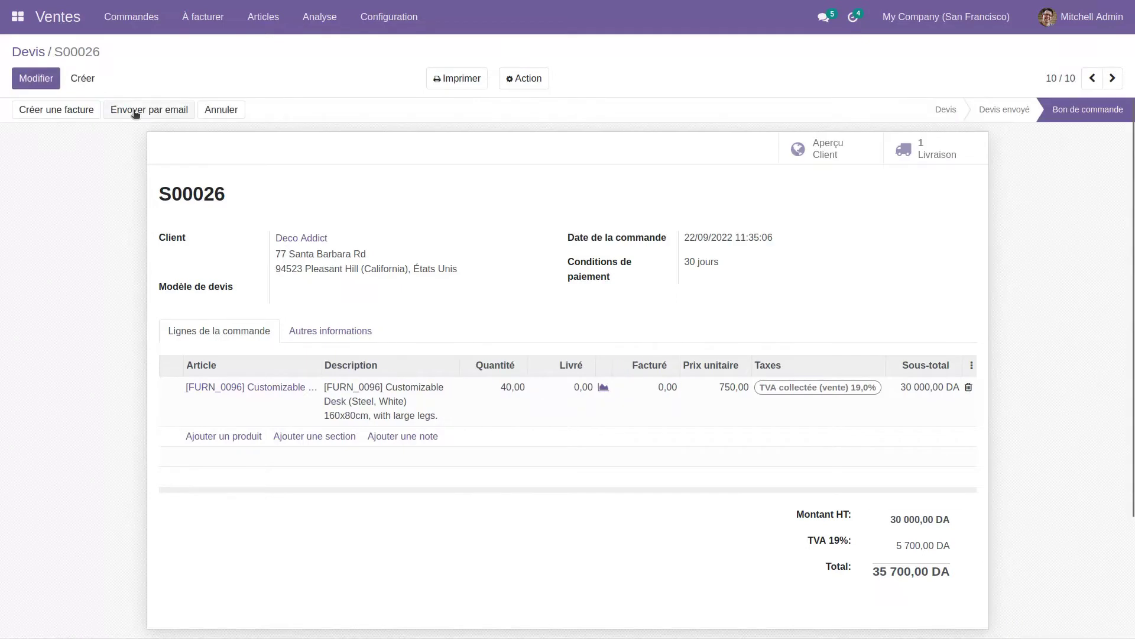
left_click(921, 148)
left_click(32, 111)
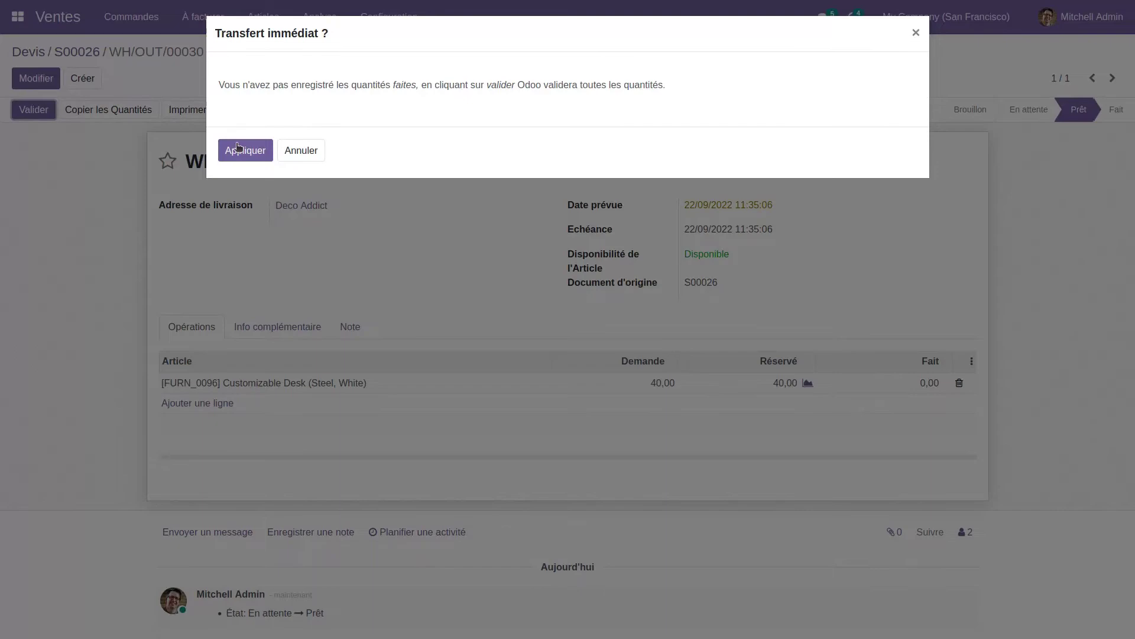
left_click(242, 152)
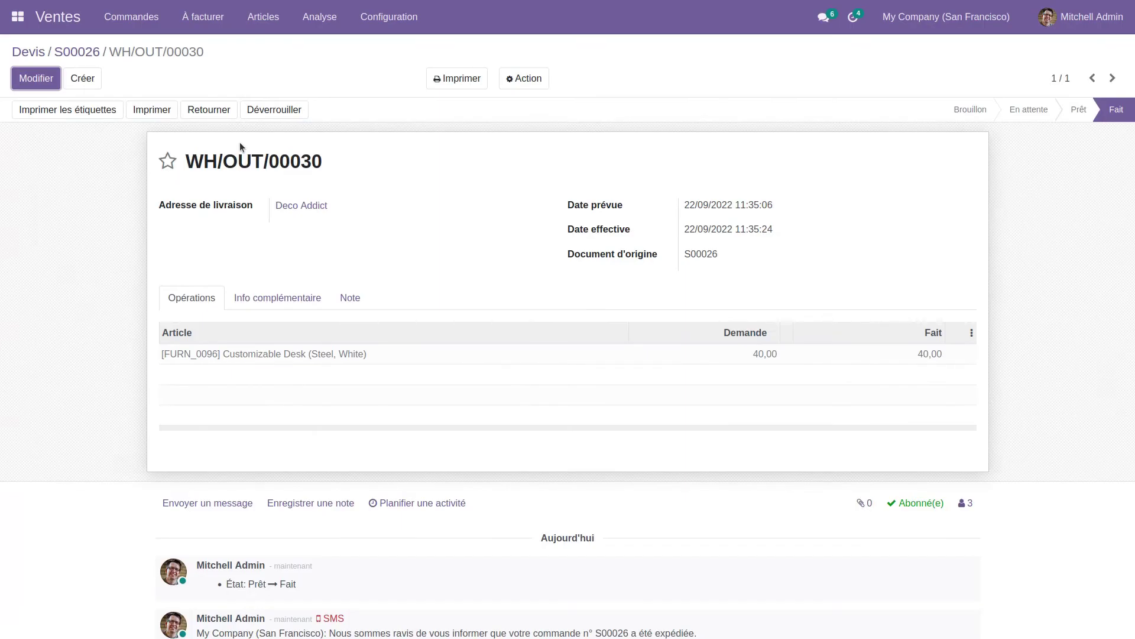
Create the customer invoice from the Deco Addict sales order and confirm it.
left_click(81, 53)
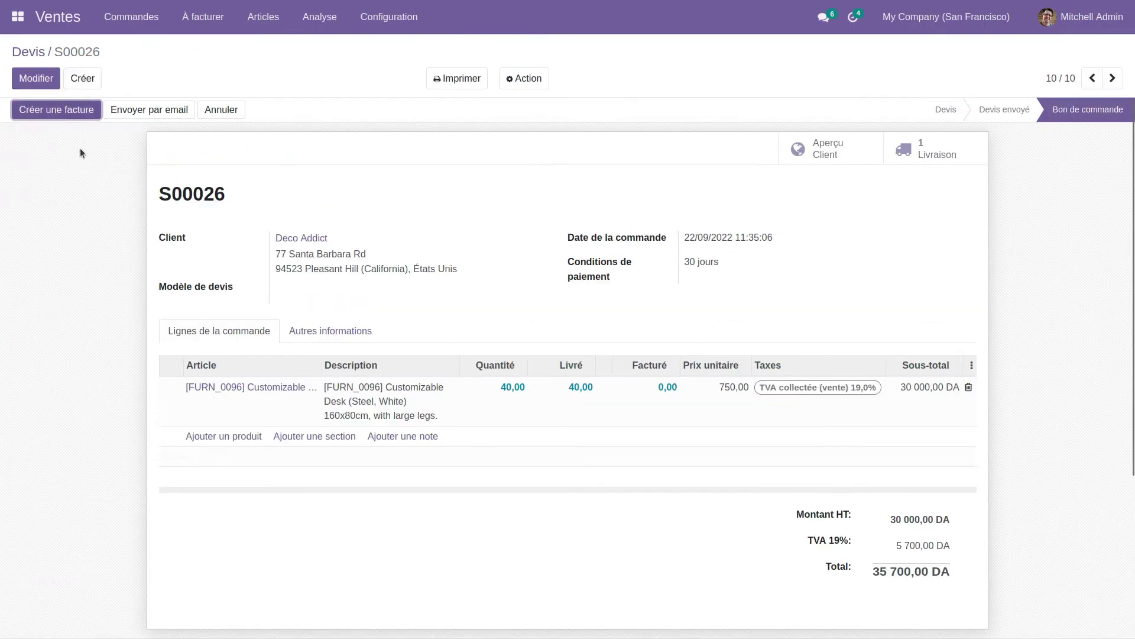
left_click(64, 111)
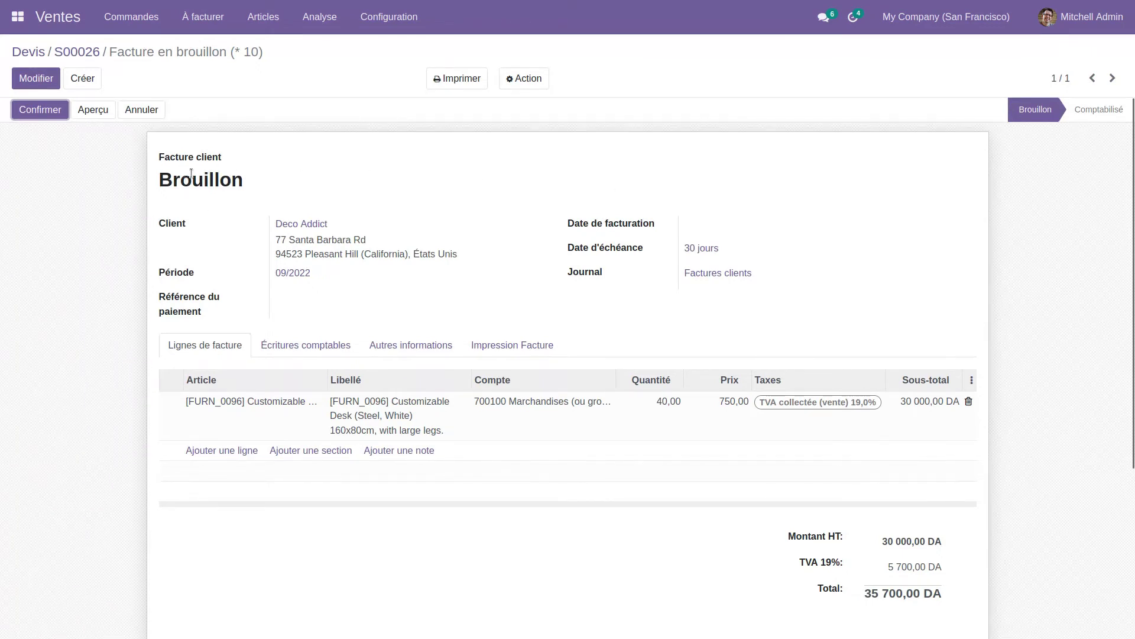
left_click(49, 111)
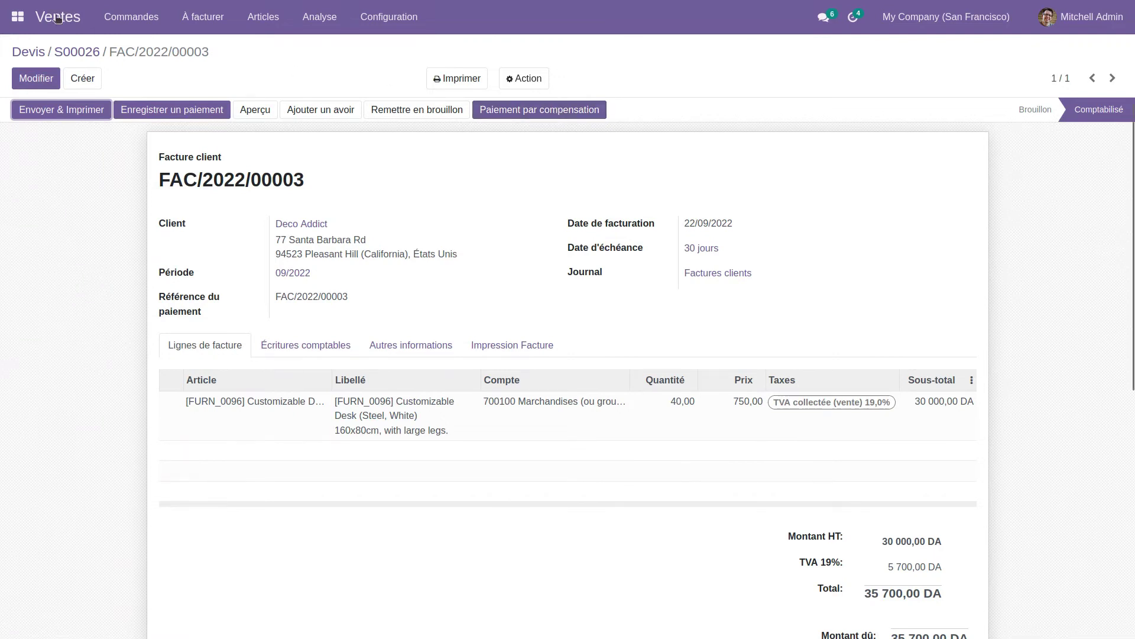
Open Facturation in a new browser tab and its list of vendor bills in another tab to review them.
left_click(17, 17)
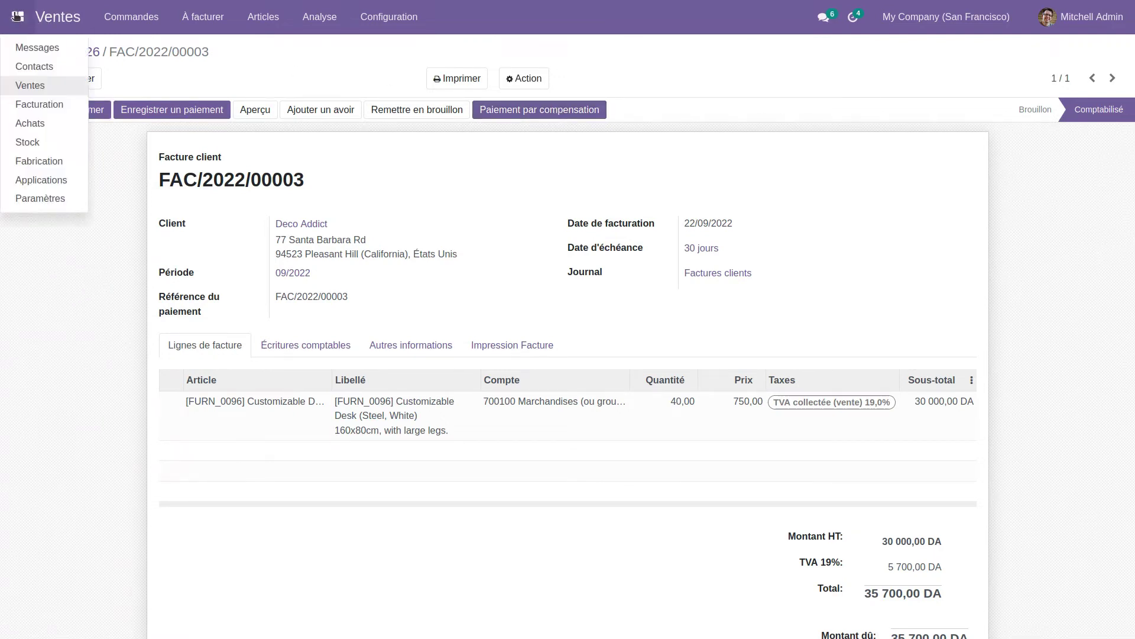
right_click(50, 106)
left_click(91, 119)
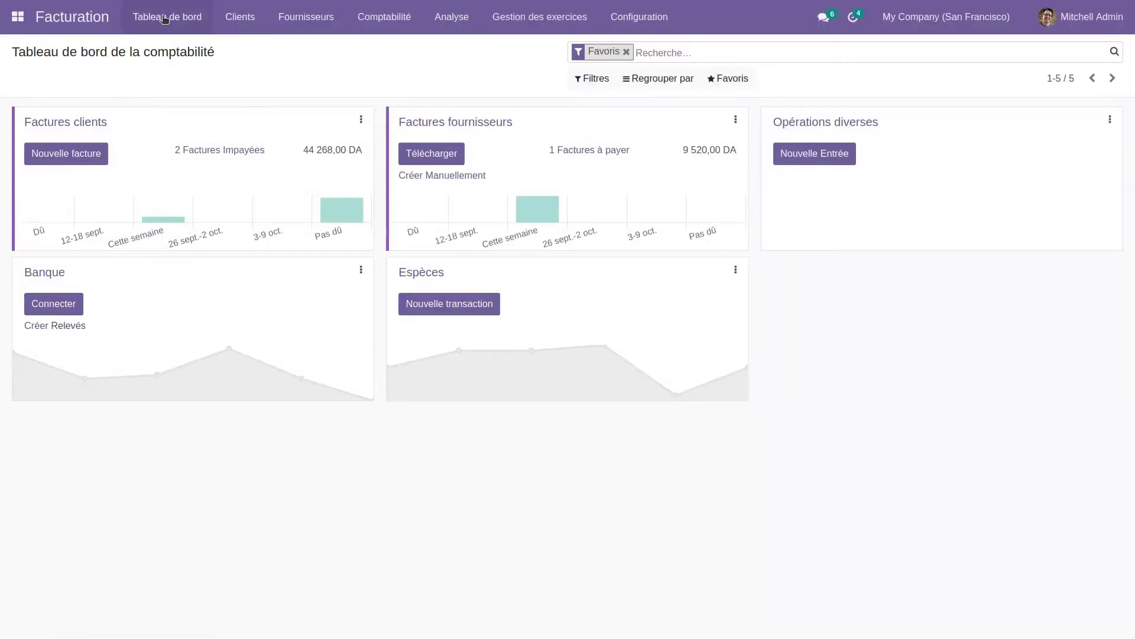
left_click(303, 18)
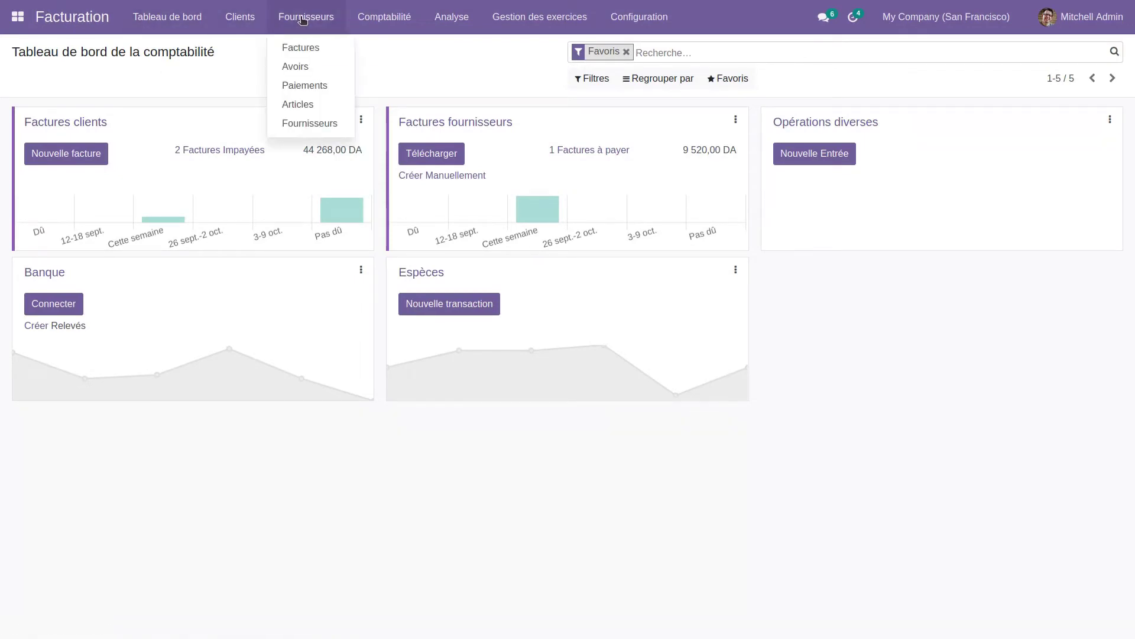
right_click(312, 48)
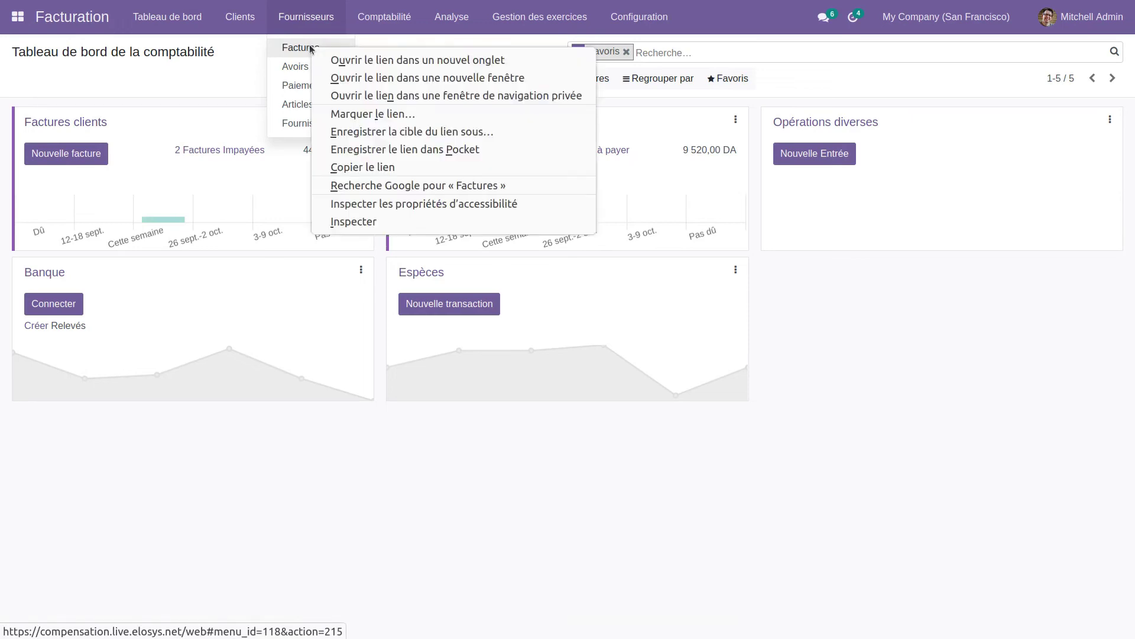
left_click(348, 60)
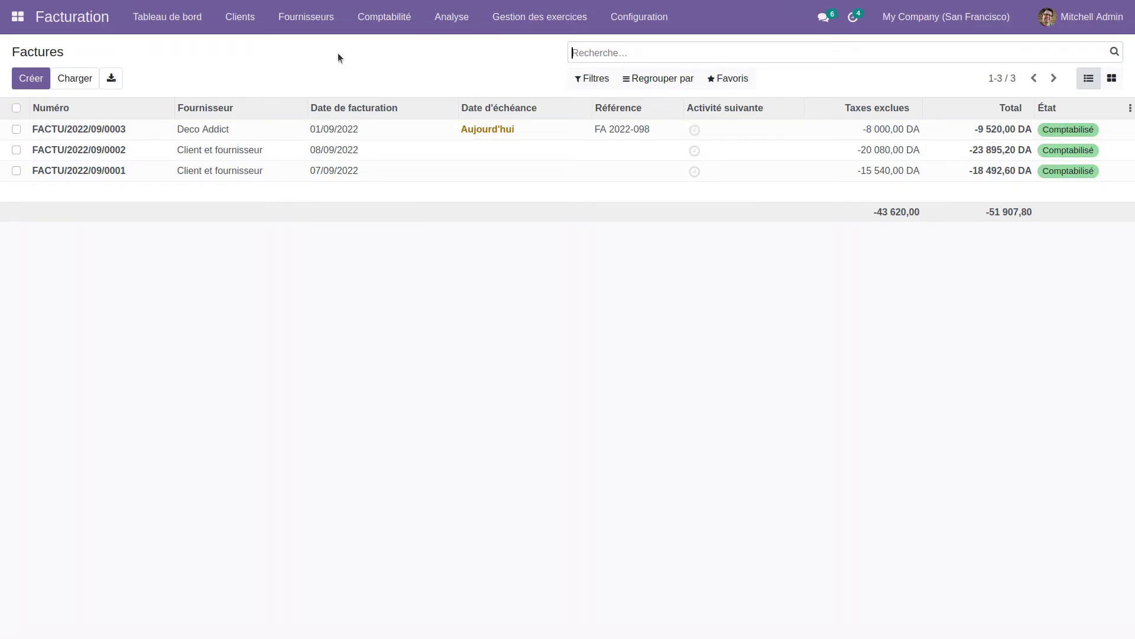
Open the list of customer invoices in a separate browser tab to review them.
left_click(239, 15)
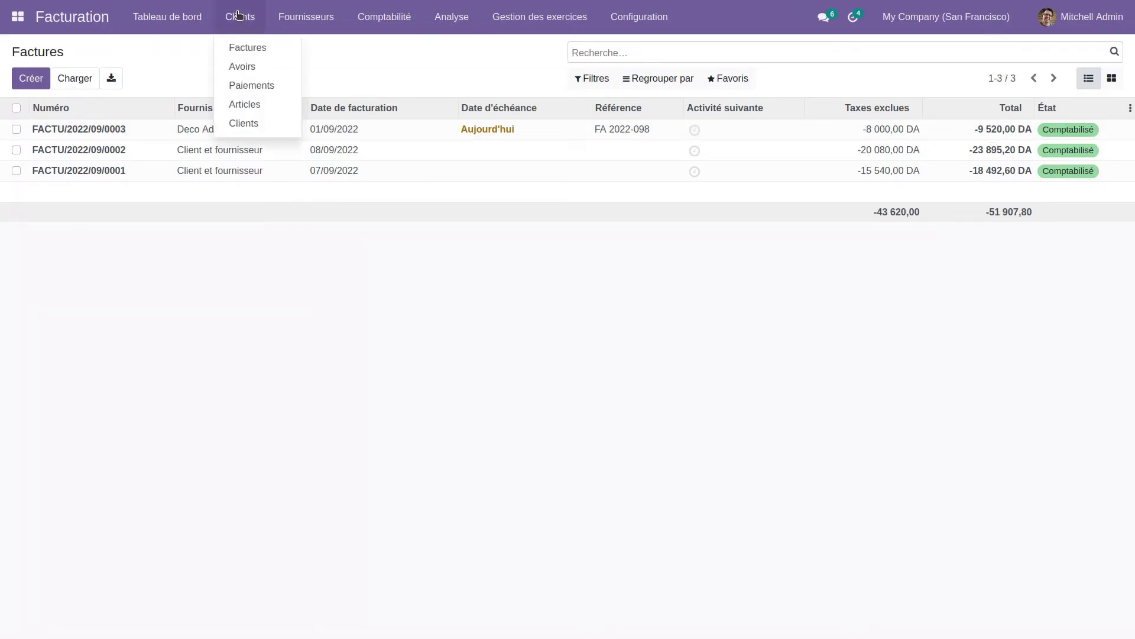
right_click(249, 46)
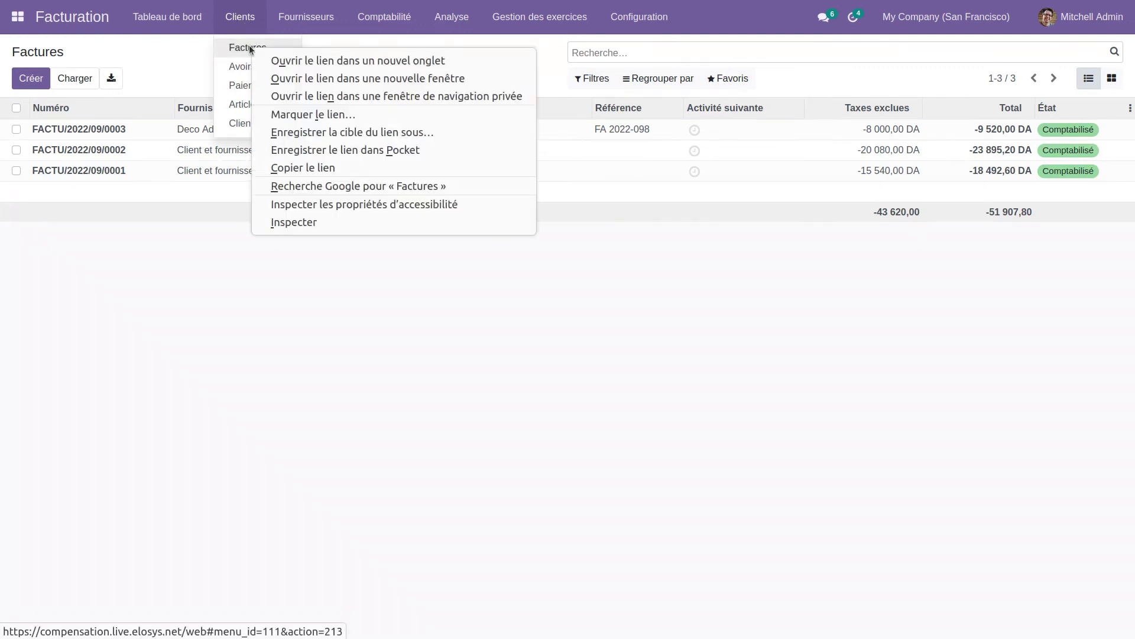
left_click(278, 59)
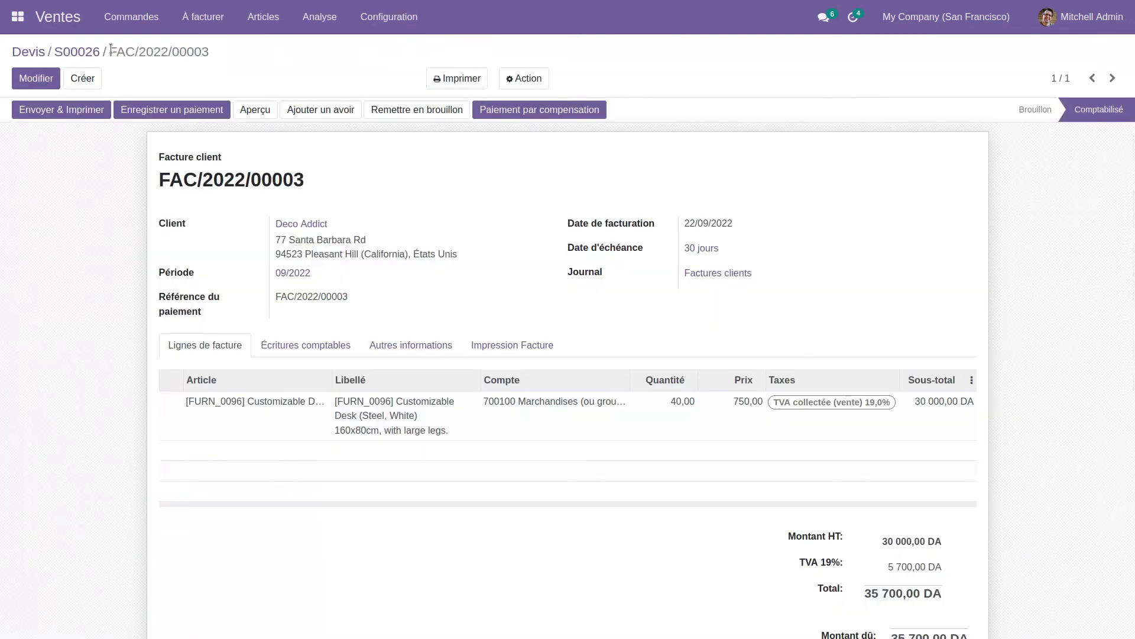
Register a compensation payment on the customer invoice against the Deco Addict vendor bill for its full amount due.
left_click(545, 110)
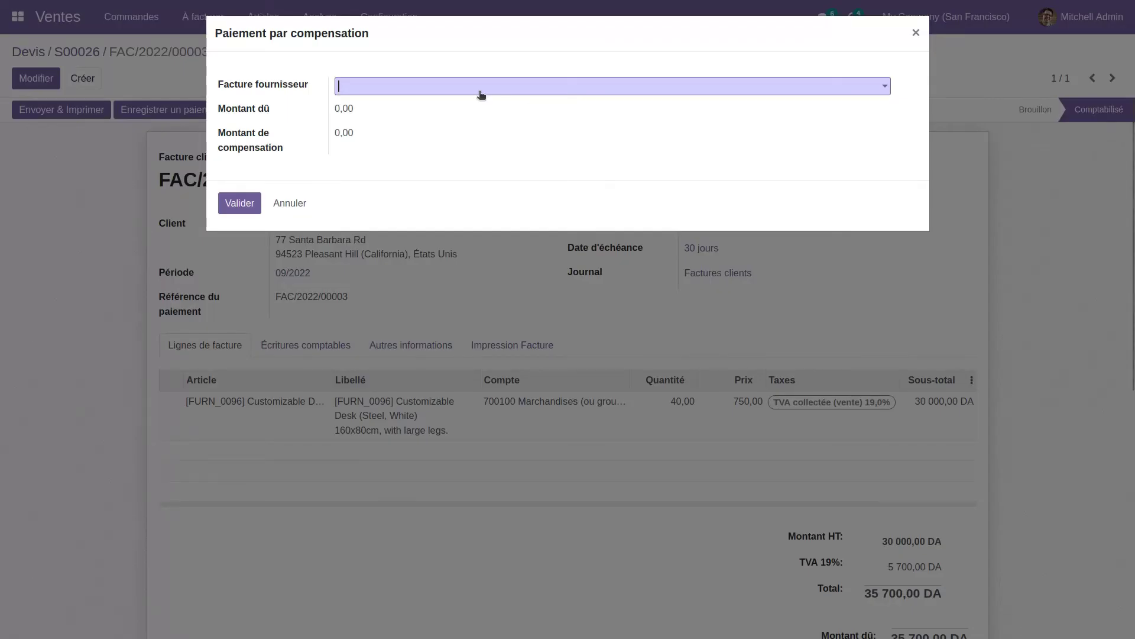
left_click(443, 88)
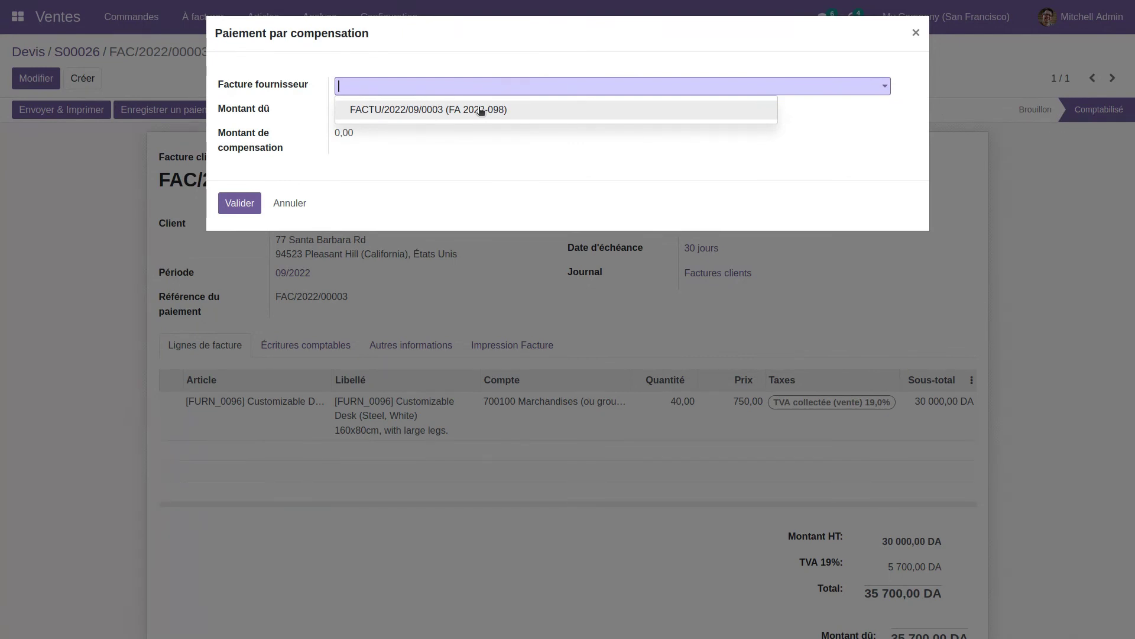
left_click(480, 110)
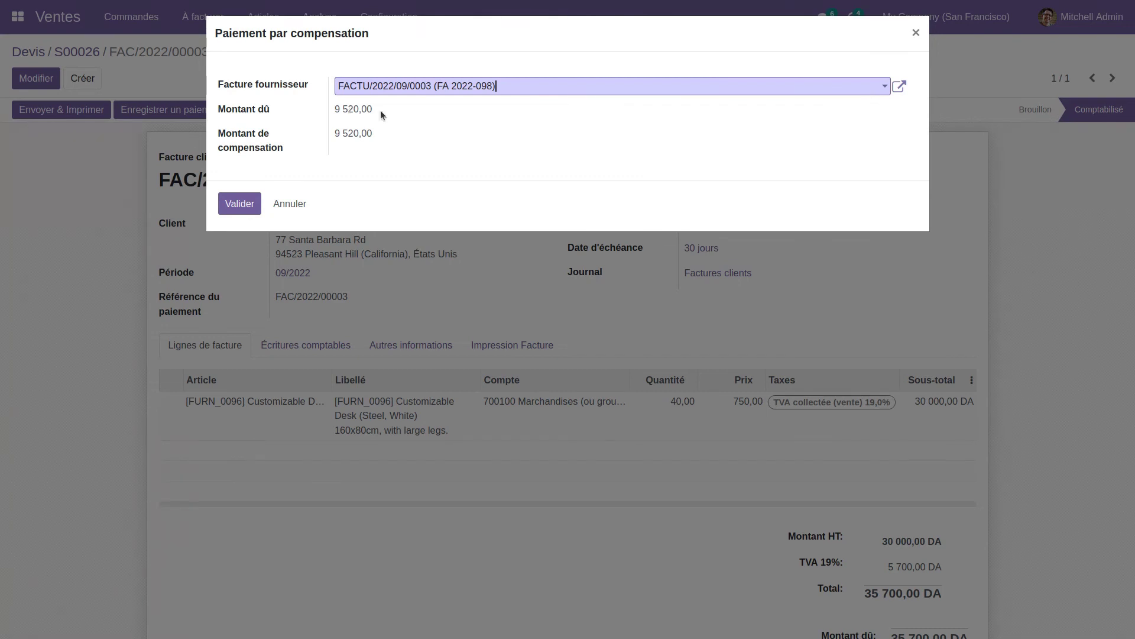
double_click(349, 133)
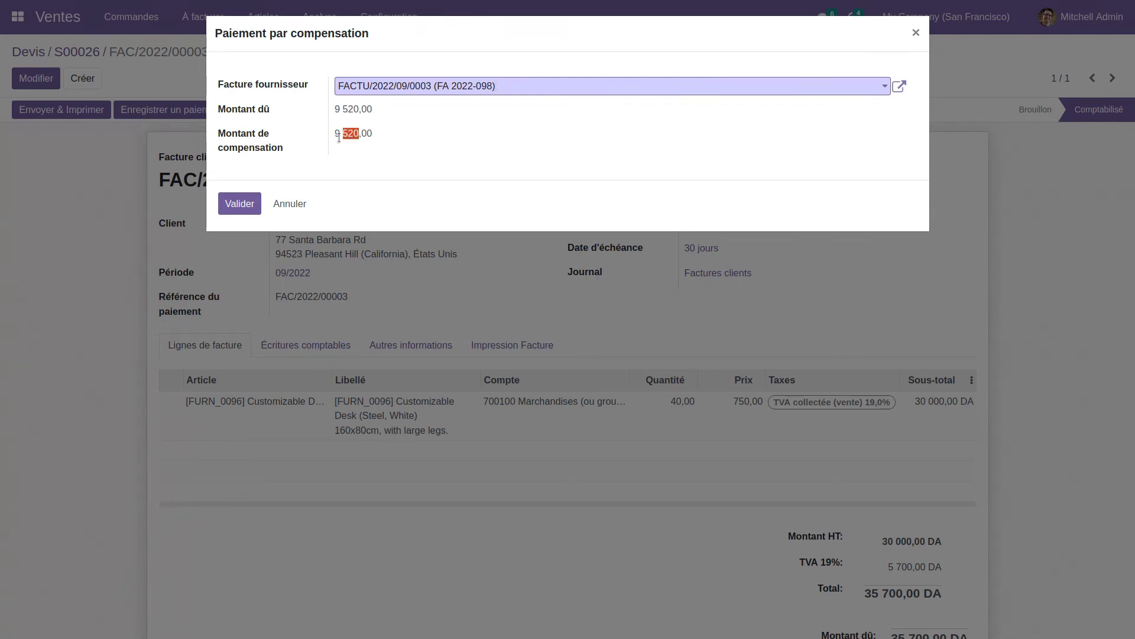
left_click(239, 205)
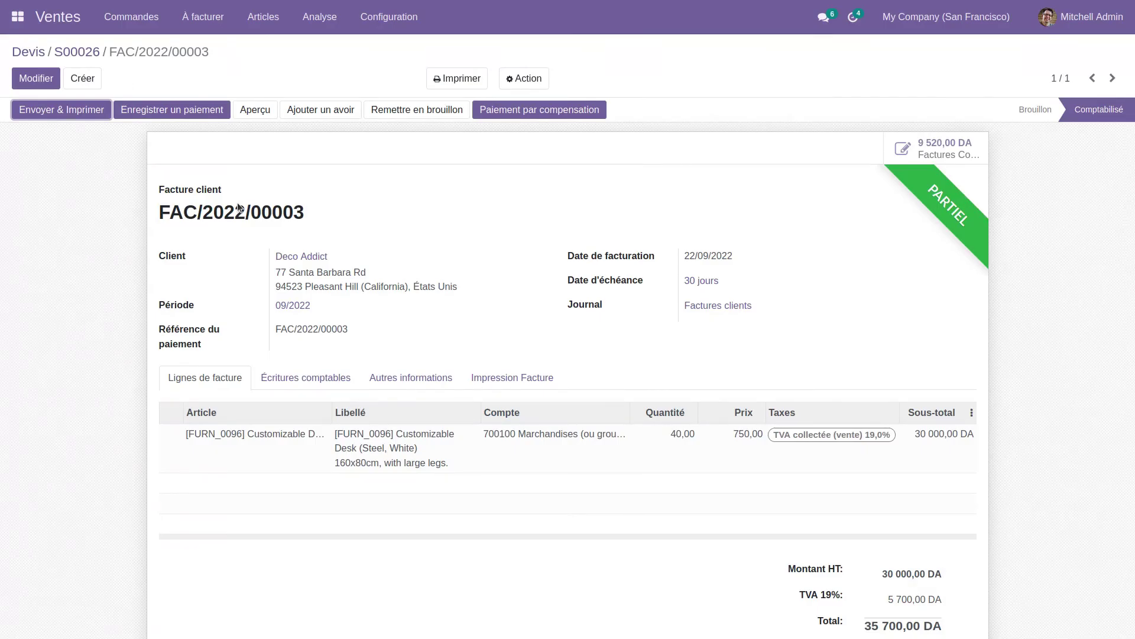
Examine the customer invoice's payment status, the compensated amount and the remaining amount due.
scroll(674, 390, "down", 2)
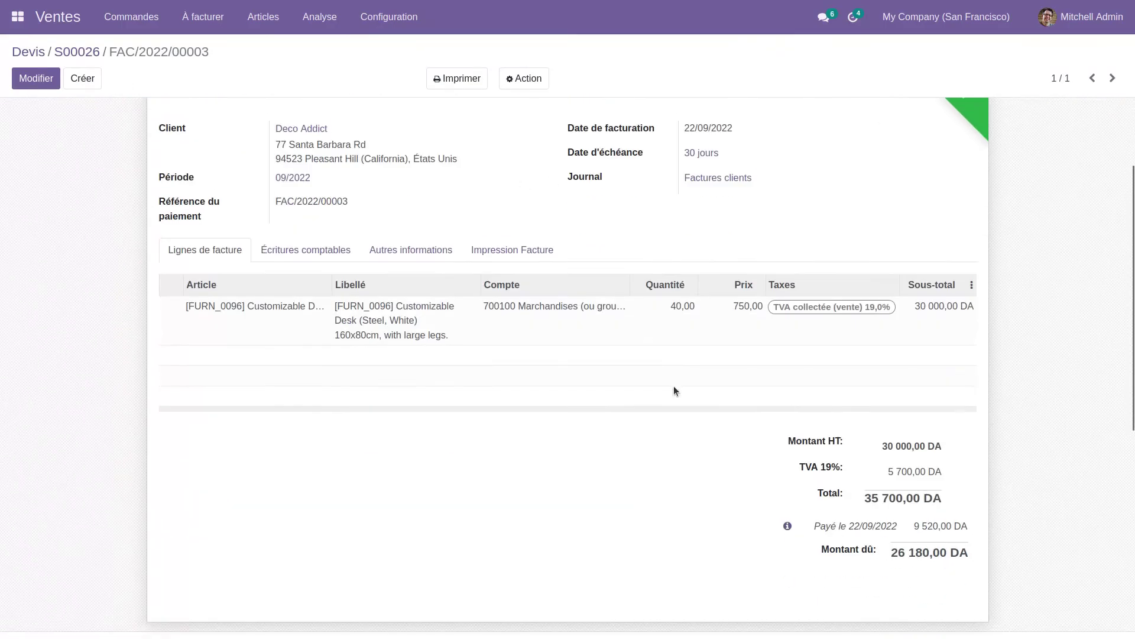
scroll(676, 389, "up", 2)
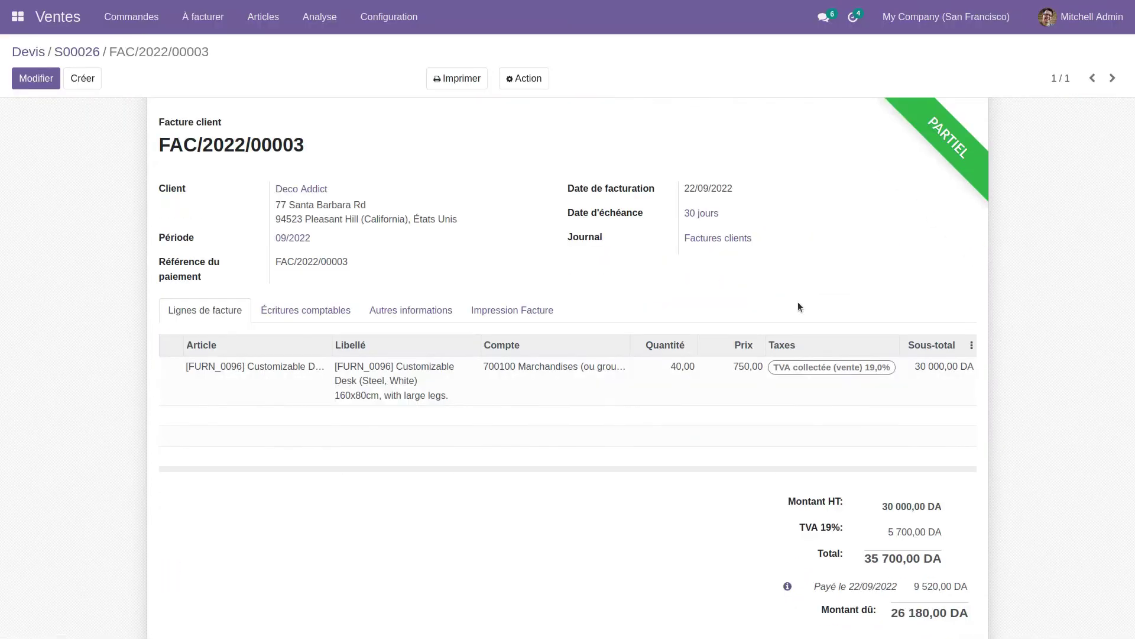
scroll(798, 302, "down", 2)
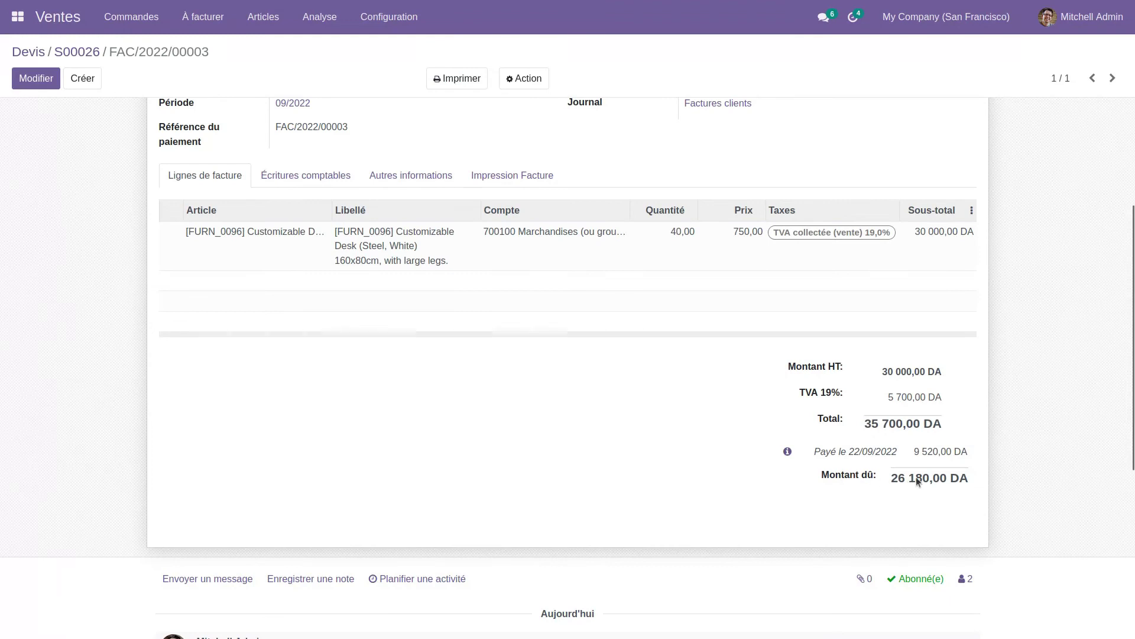
left_click_drag(968, 478, 893, 478)
scroll(706, 437, "up", 3)
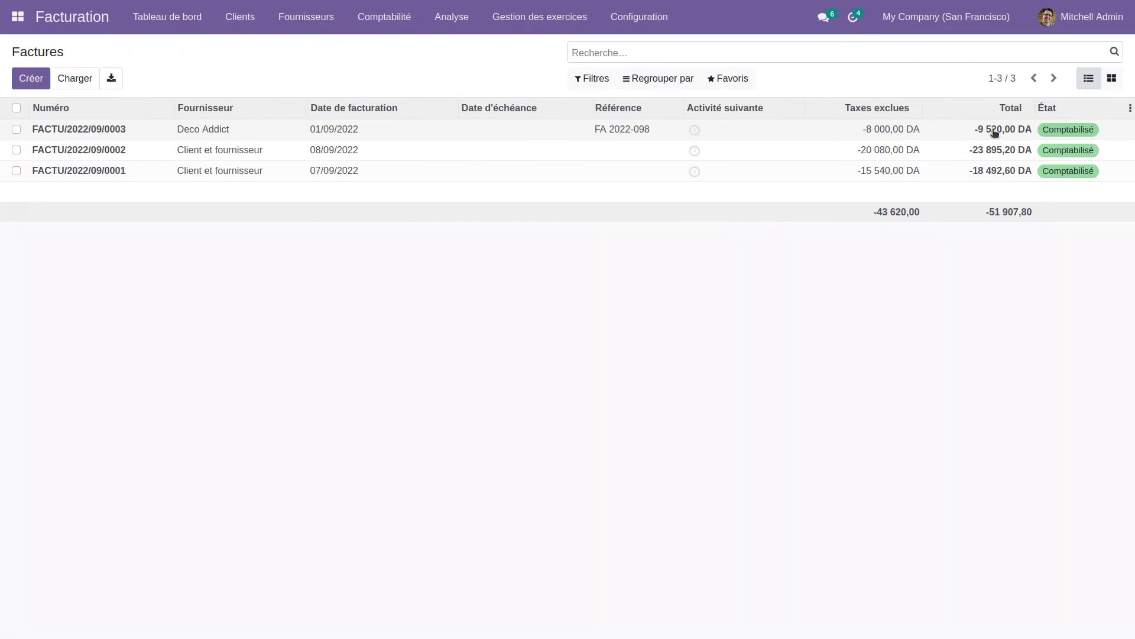
Open the Deco Addict vendor bill and customer invoice from their Facturation lists to check their payment status.
left_click(508, 131)
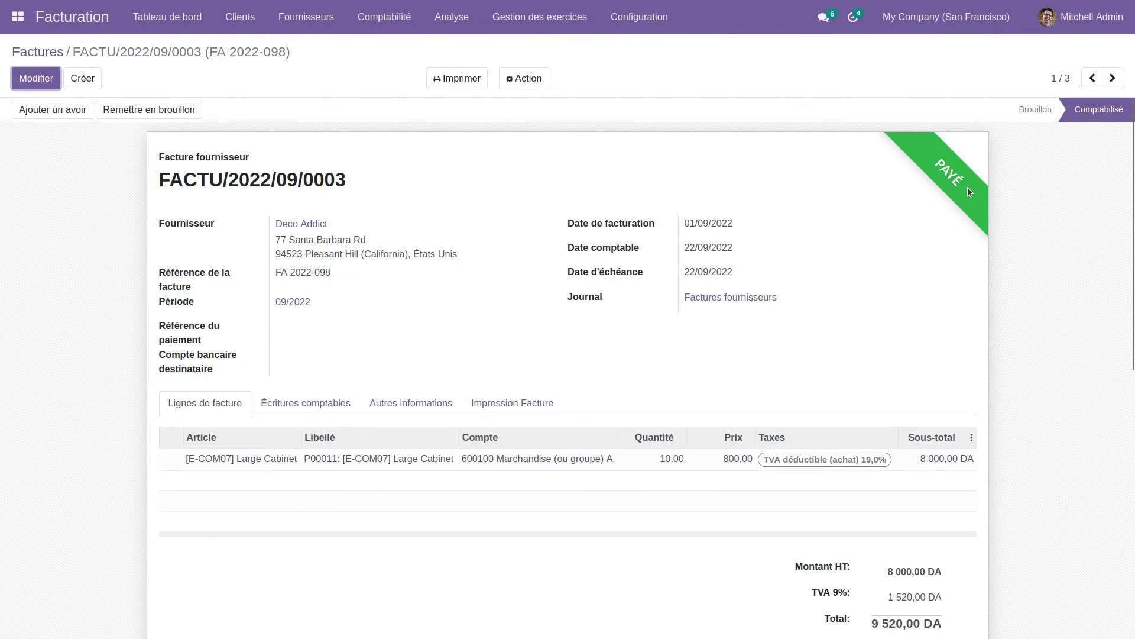
left_click(44, 53)
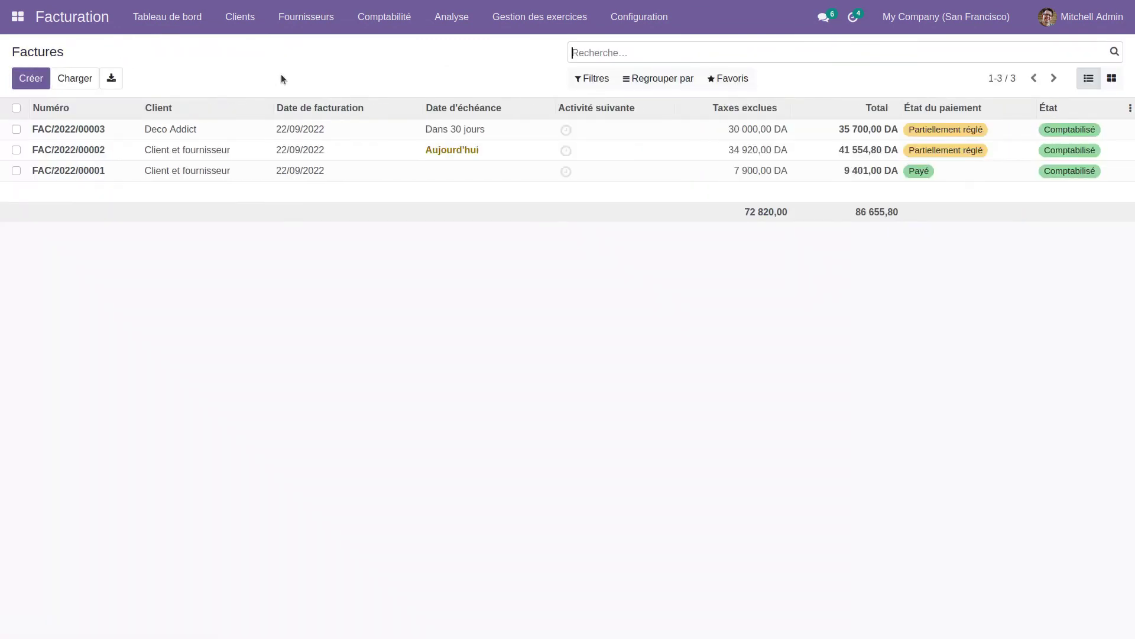
left_click(355, 129)
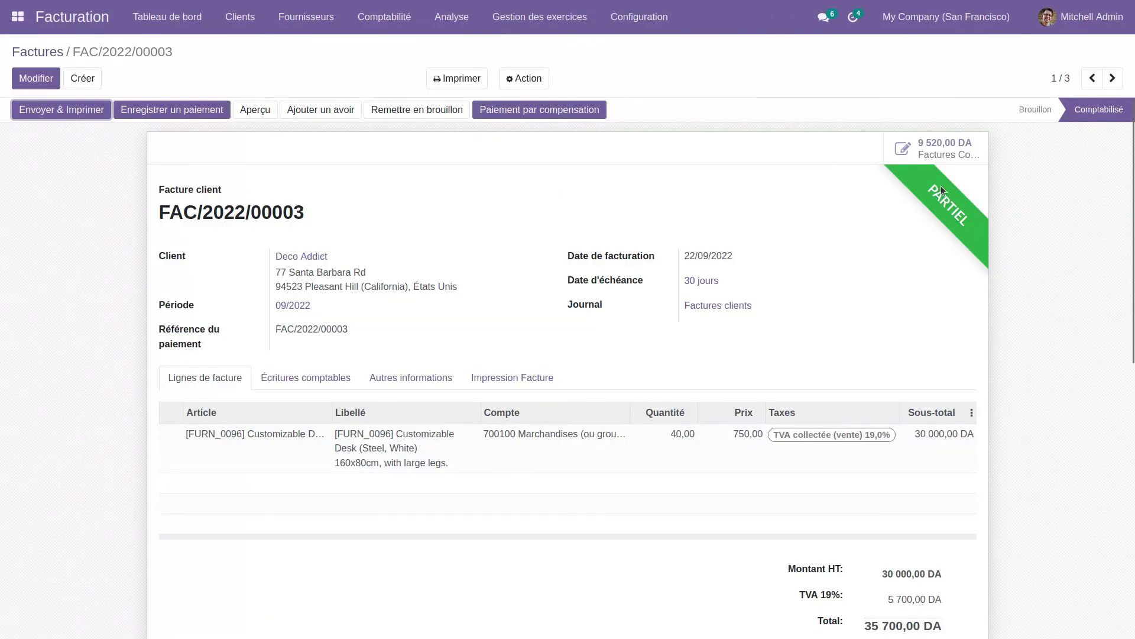
scroll(1001, 252, "down", 3)
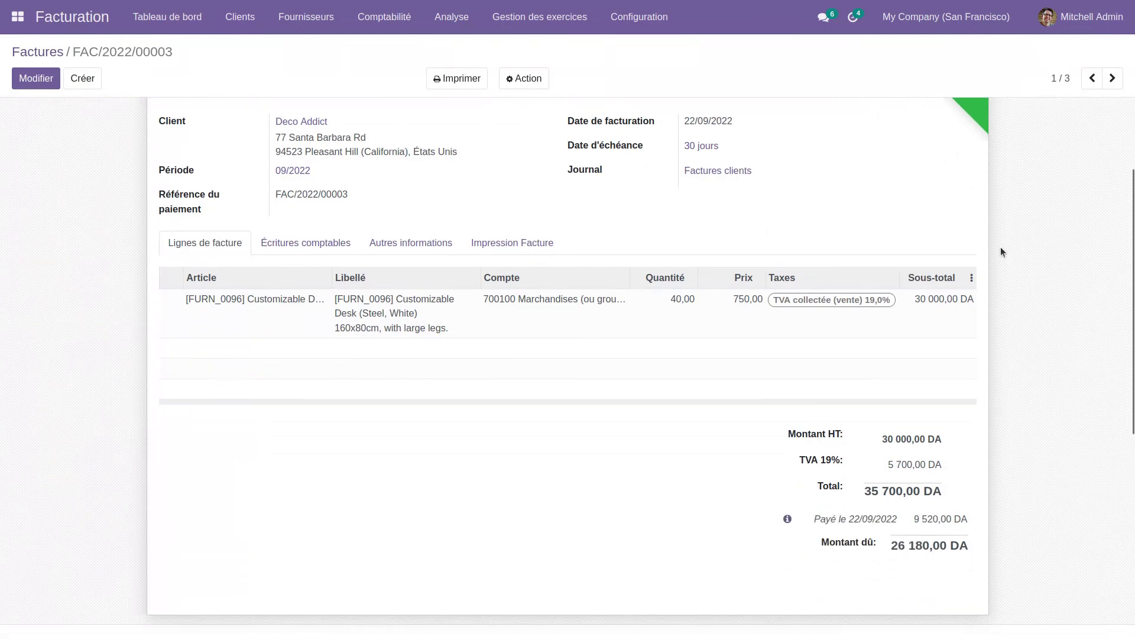